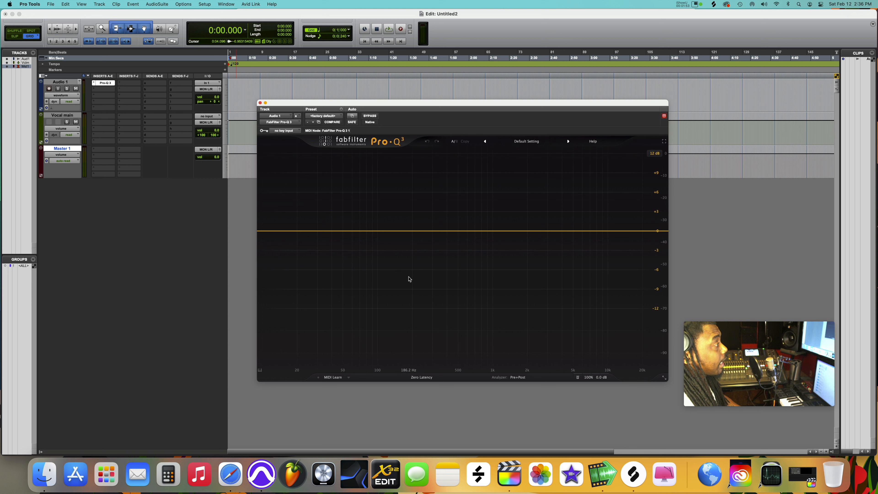
# Show the piano keyboard display in Pro-Q 3 and add a bell boost of about 1.4 dB near 1117 Hz with Q about 1.75
pyautogui.click(260, 368)
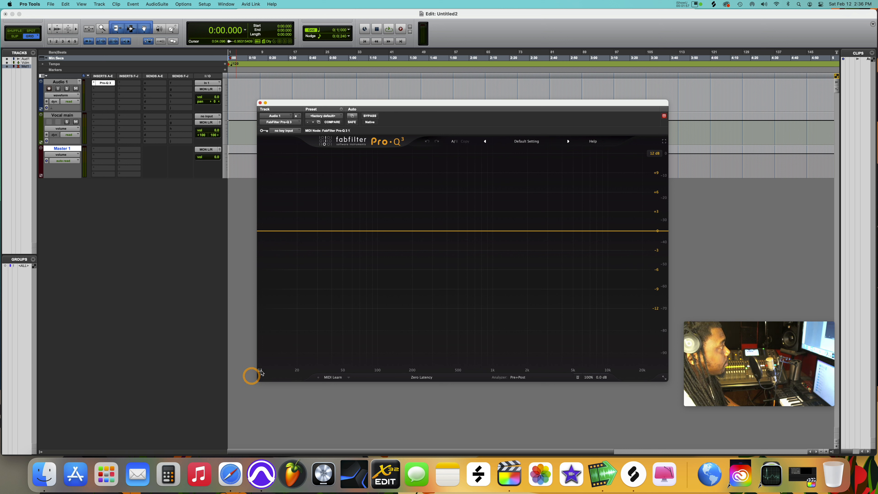
pyautogui.click(260, 370)
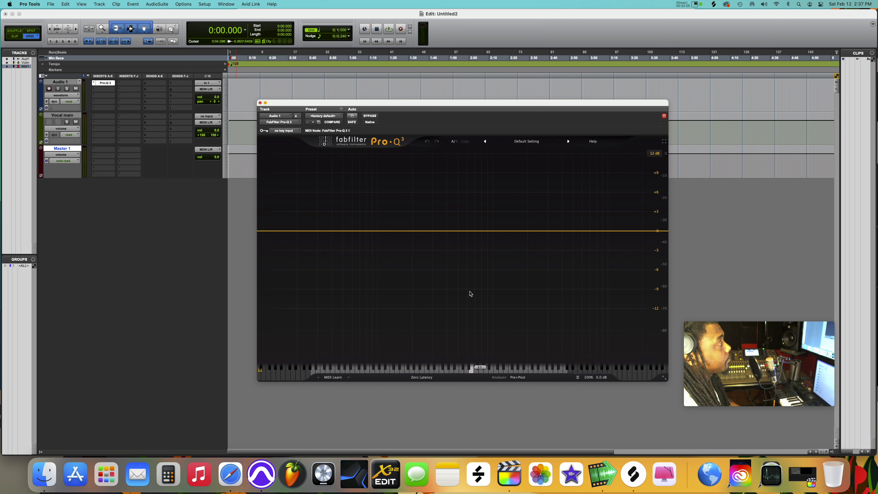
pyautogui.moveTo(491, 231); pyautogui.dragTo(497, 222)
pyautogui.scroll(3, 493, 223)
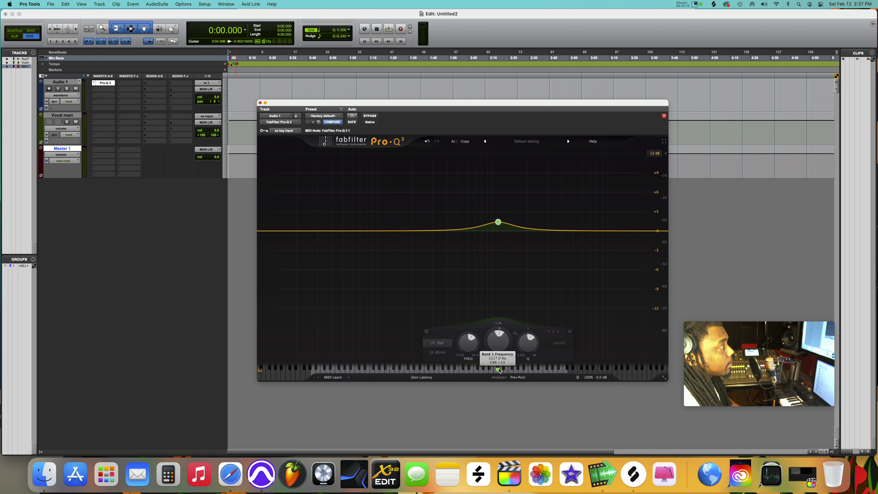
# Insert Auto-Key ahead of Pro-Q 3 on the Audio 1 track and set its key to C# Minor
pyautogui.moveTo(108, 83); pyautogui.dragTo(109, 83)
pyautogui.click(109, 83)
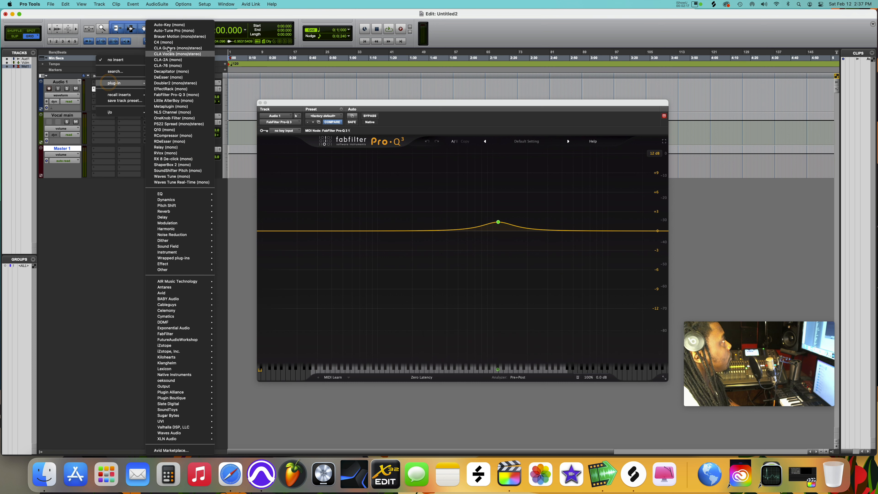
pyautogui.click(187, 25)
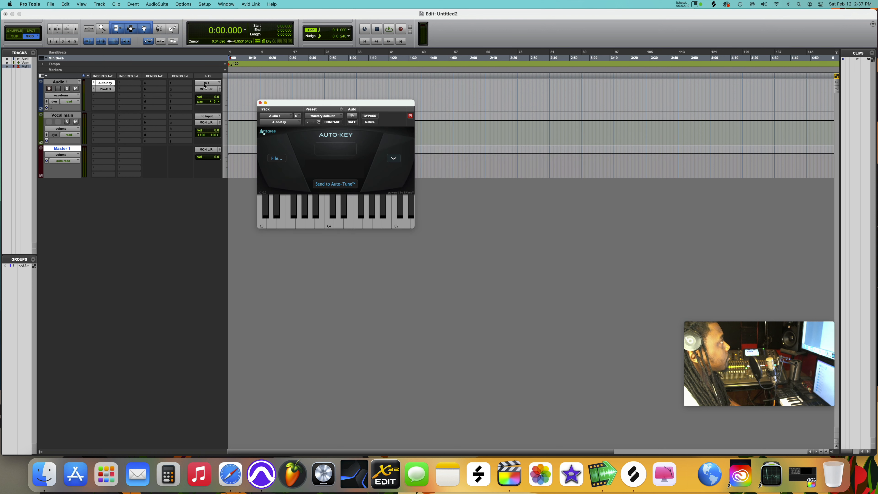
pyautogui.click(396, 160)
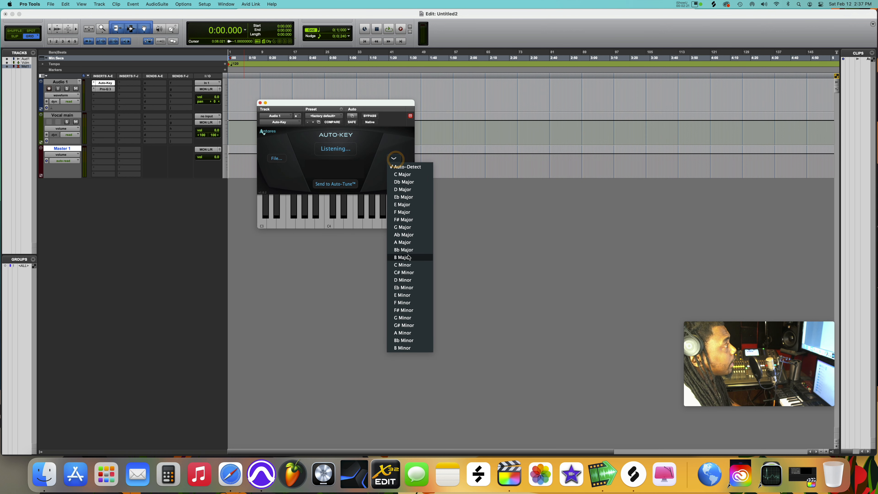
pyautogui.click(413, 276)
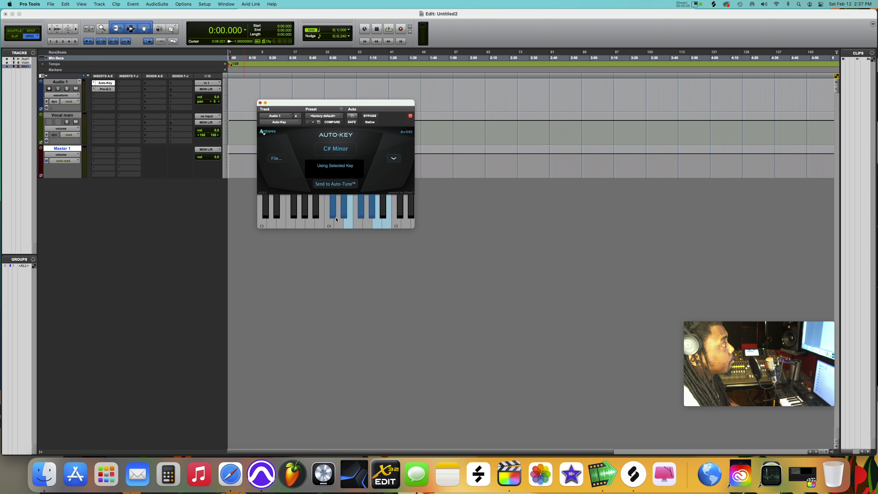
# Reopen Pro-Q 3 from the Audio 1 track and arrange its window side by side with Auto-Key
pyautogui.click(110, 89)
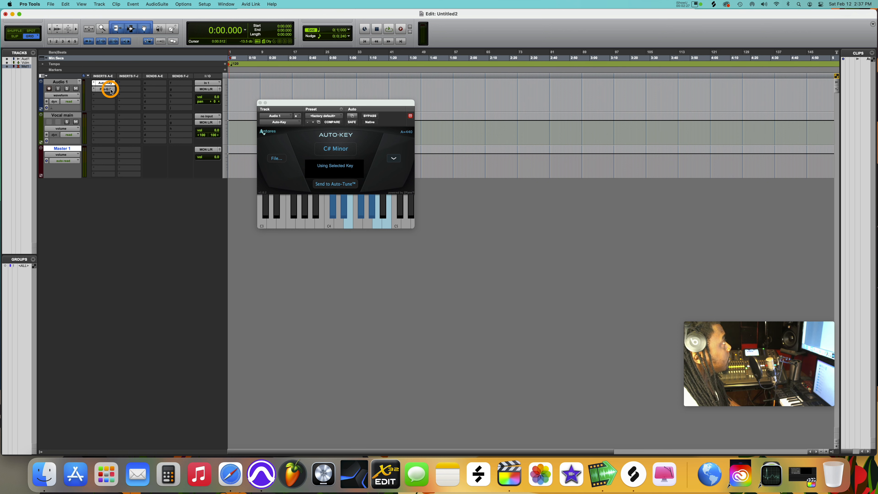
pyautogui.moveTo(249, 16); pyautogui.dragTo(564, 104)
pyautogui.moveTo(390, 107); pyautogui.dragTo(424, 169)
pyautogui.moveTo(358, 100); pyautogui.dragTo(203, 204)
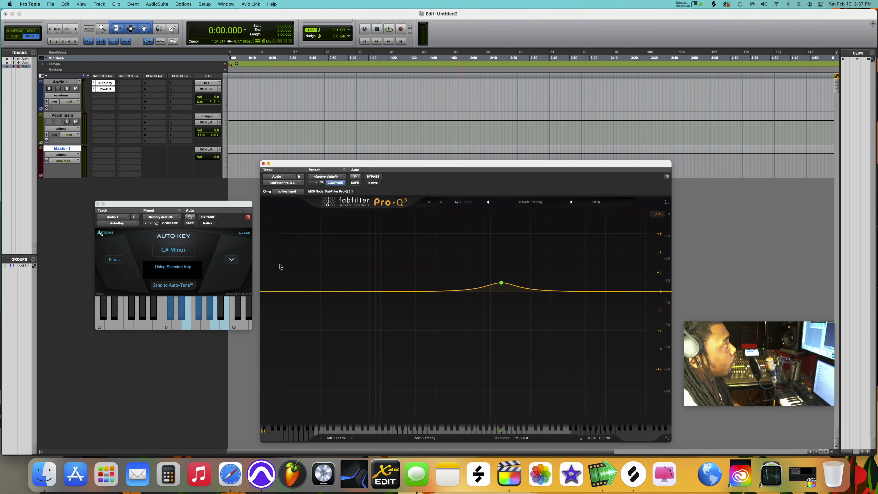
pyautogui.click(105, 89)
pyautogui.click(106, 89)
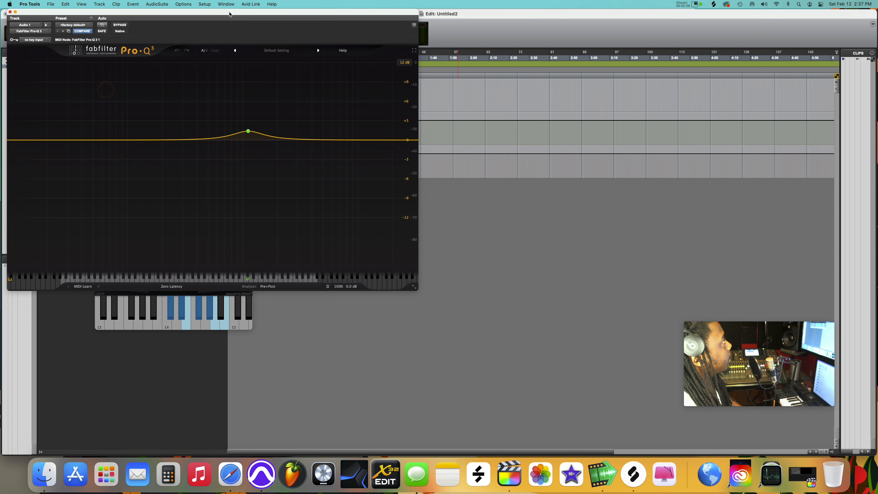
pyautogui.moveTo(231, 12); pyautogui.dragTo(489, 58)
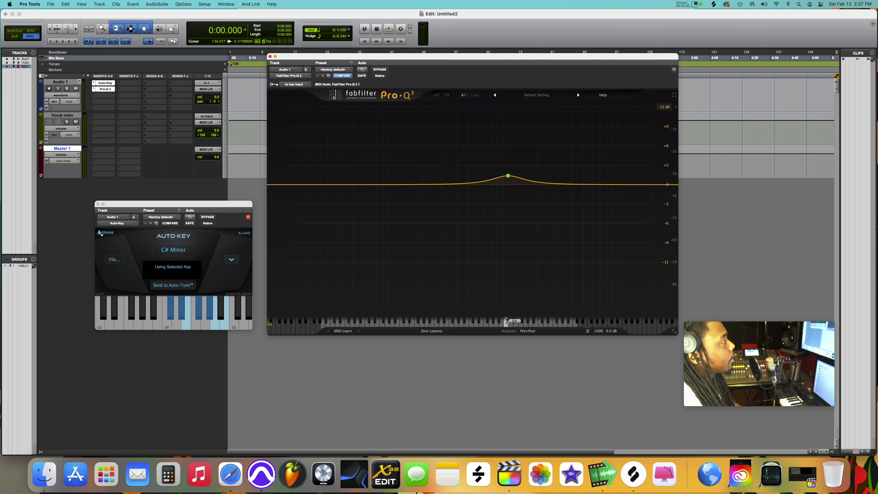
# Move the boost band up to the note B6 and snap it exactly to 1975.5 Hz
pyautogui.moveTo(507, 177)
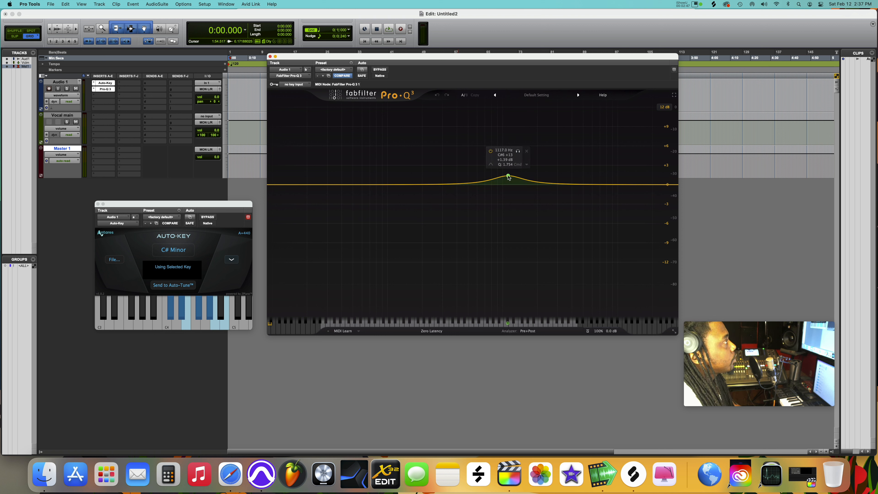
pyautogui.moveTo(508, 176); pyautogui.dragTo(537, 177)
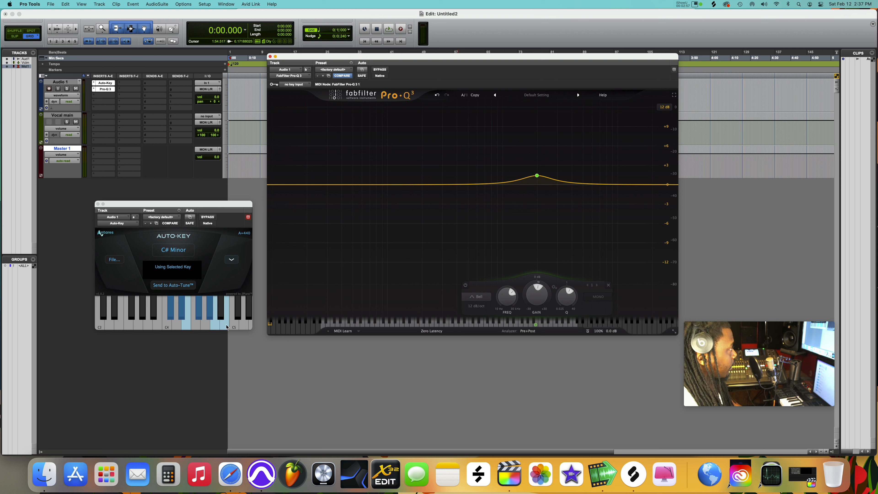
pyautogui.click(537, 326)
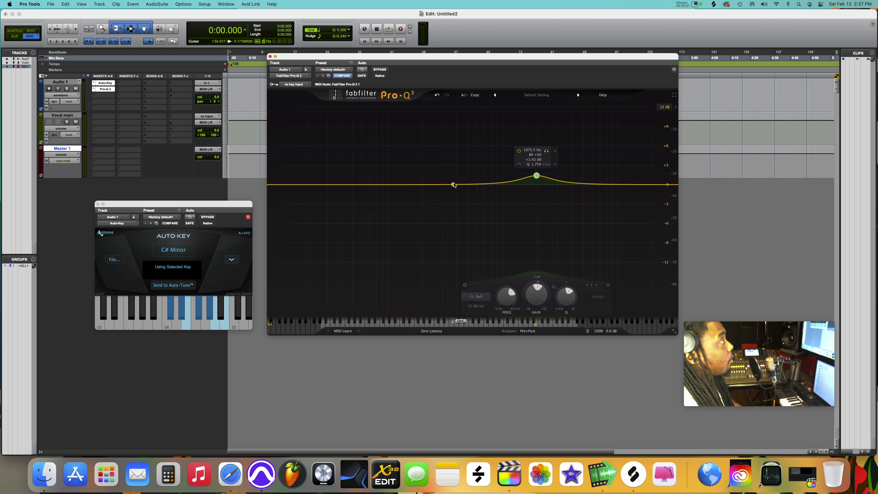
# Add a narrow bell cut of about 1.7 dB with Q 10.02 and shift it to about 295 Hz near D4
pyautogui.moveTo(406, 187); pyautogui.dragTo(446, 196)
pyautogui.scroll(10, 443, 182)
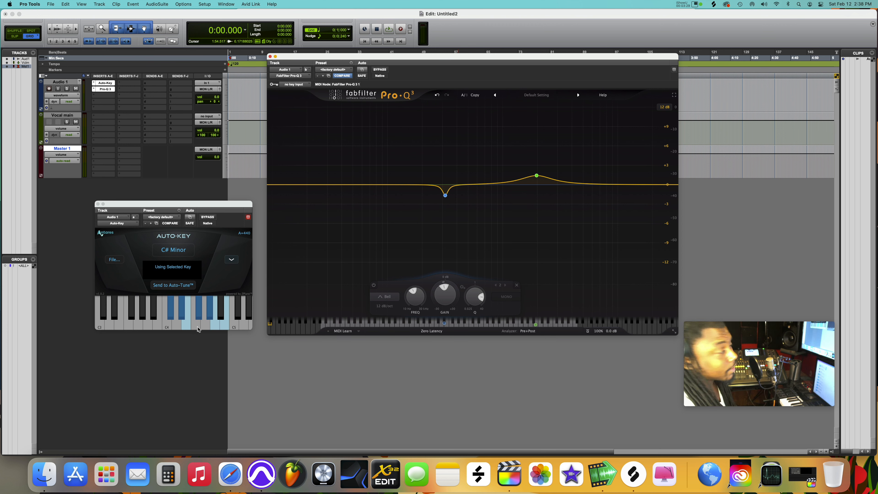
pyautogui.moveTo(446, 201)
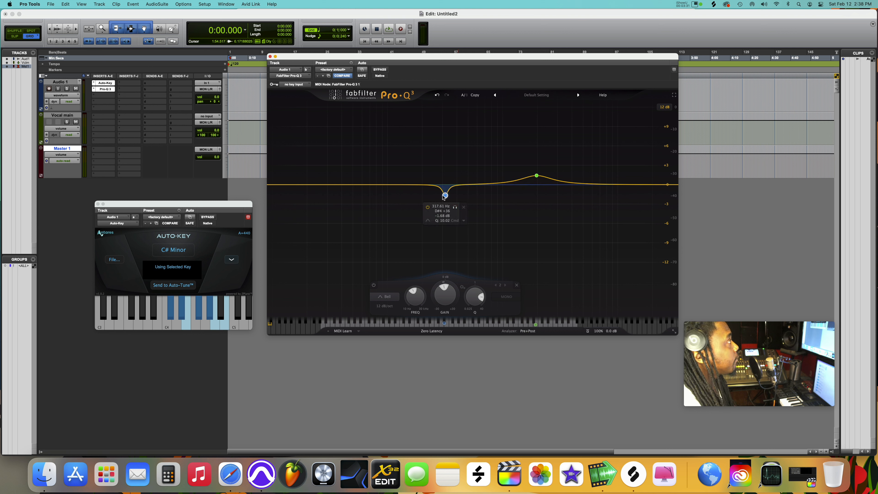
pyautogui.moveTo(444, 196); pyautogui.dragTo(440, 197)
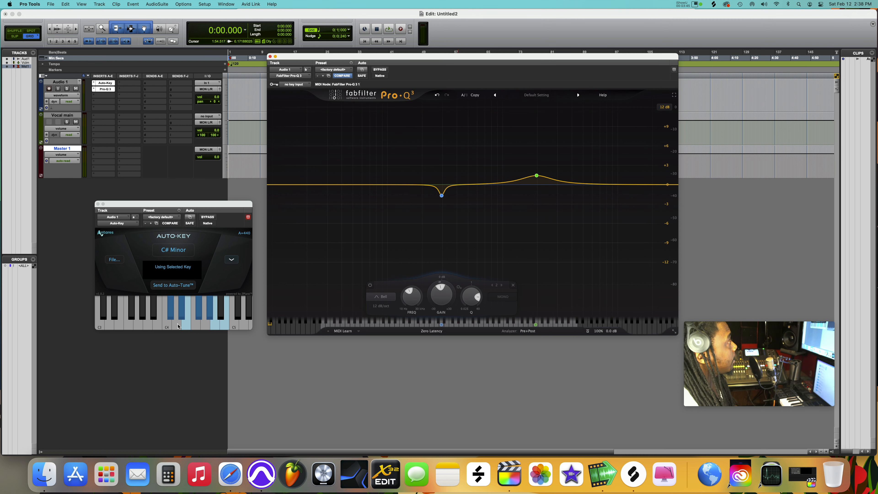
pyautogui.moveTo(442, 325)
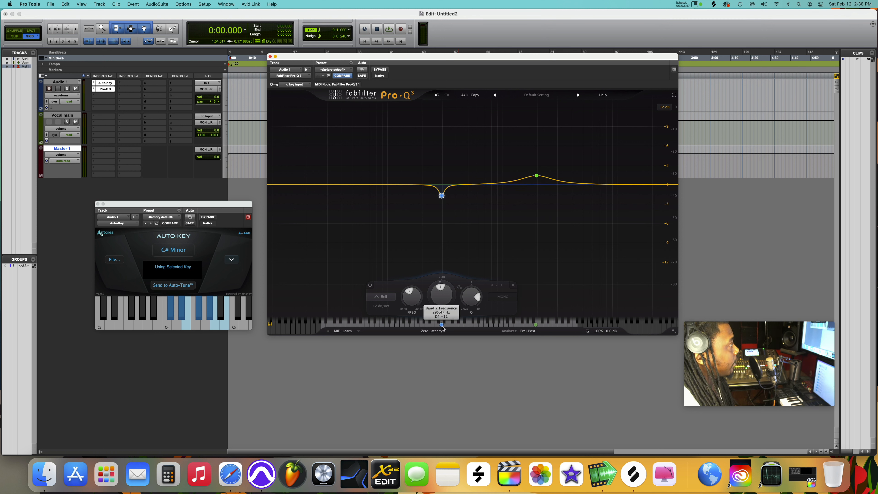
pyautogui.click(175, 327)
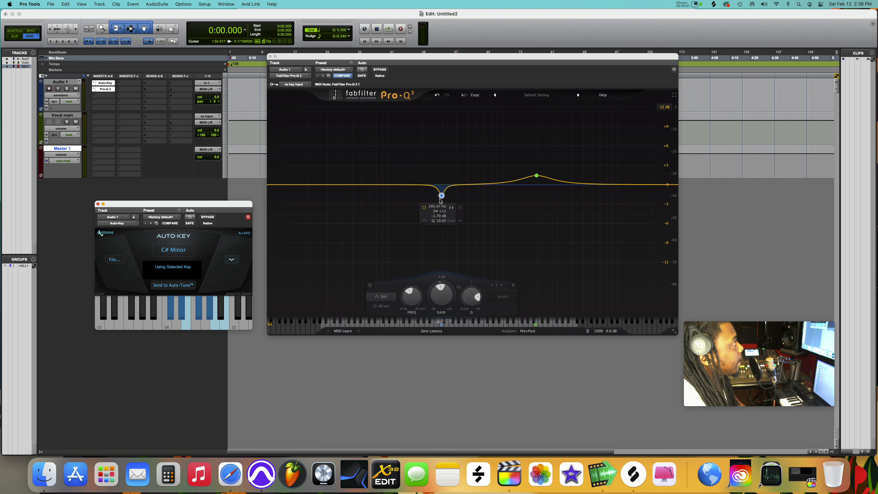
# Move the narrow cut to about 325.6 Hz near E4 and widen it to Q 6.710
pyautogui.moveTo(441, 196); pyautogui.dragTo(446, 198)
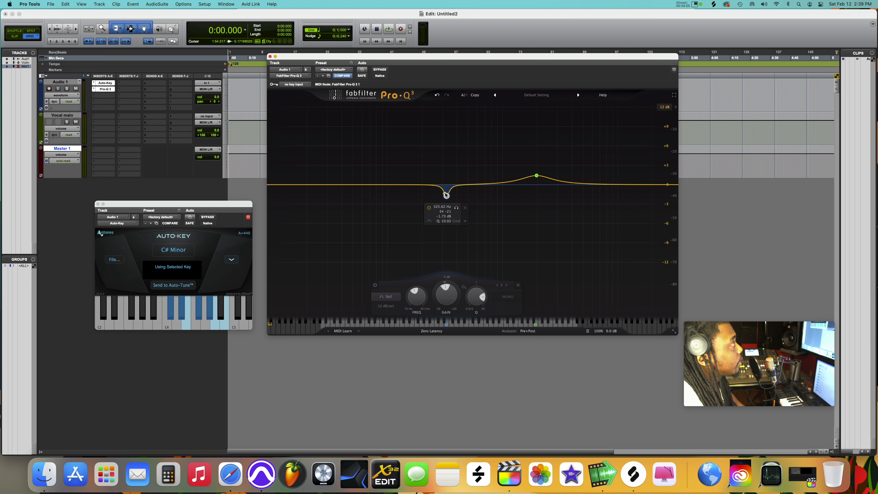
pyautogui.scroll(-2, 446, 195)
pyautogui.scroll(-2, 446, 196)
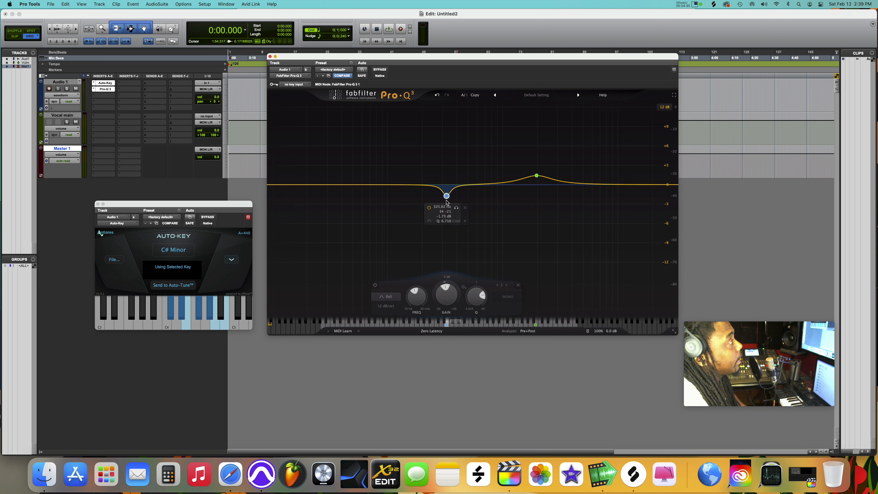
# Make the E4 cut band dynamic, set its gain to 0 dB, and deepen its downward dynamic range
pyautogui.moveTo(540, 177)
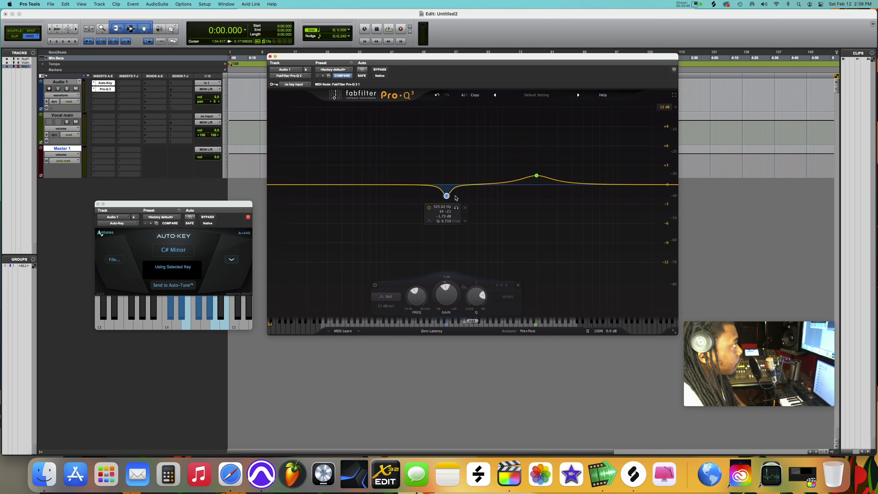
pyautogui.rightClick(446, 196)
pyautogui.click(490, 218)
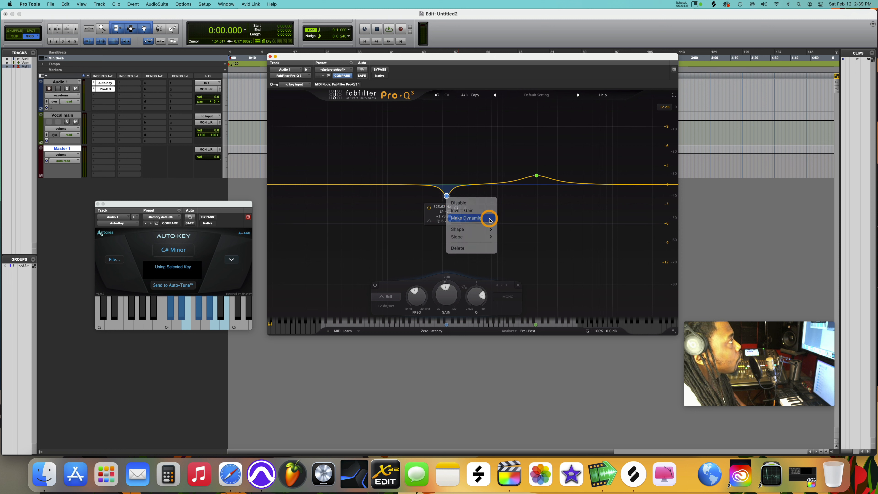
pyautogui.doubleClick(447, 297)
pyautogui.write('0')
pyautogui.press('Return')
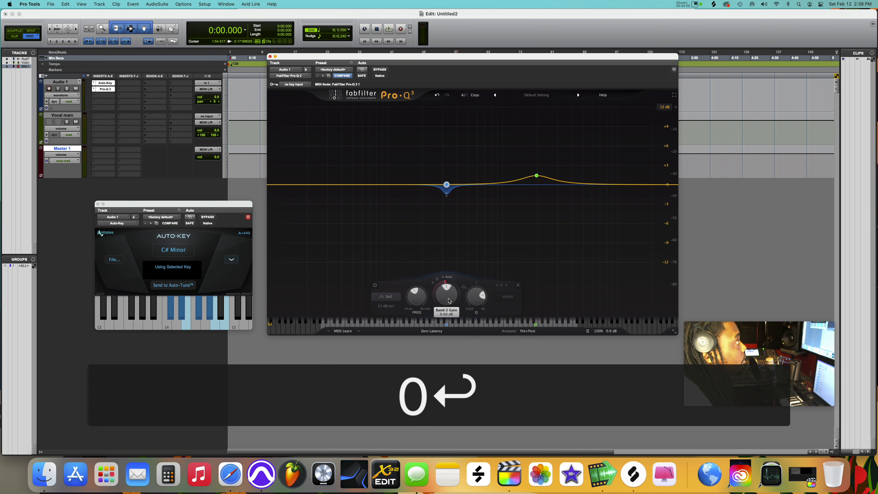
pyautogui.click(448, 196)
pyautogui.moveTo(447, 197); pyautogui.dragTo(447, 214)
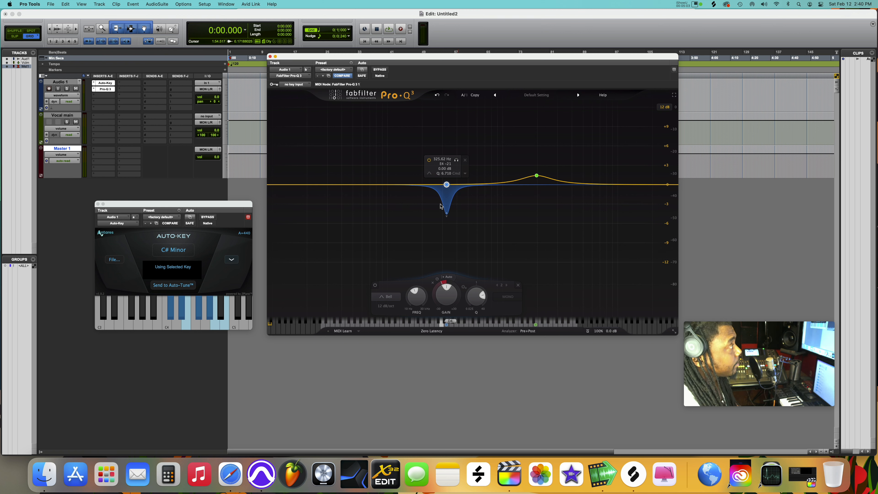
# Switch the dynamic band from automatic to manual threshold and lower the threshold to about -30.8 dB
pyautogui.click(449, 278)
pyautogui.click(466, 292)
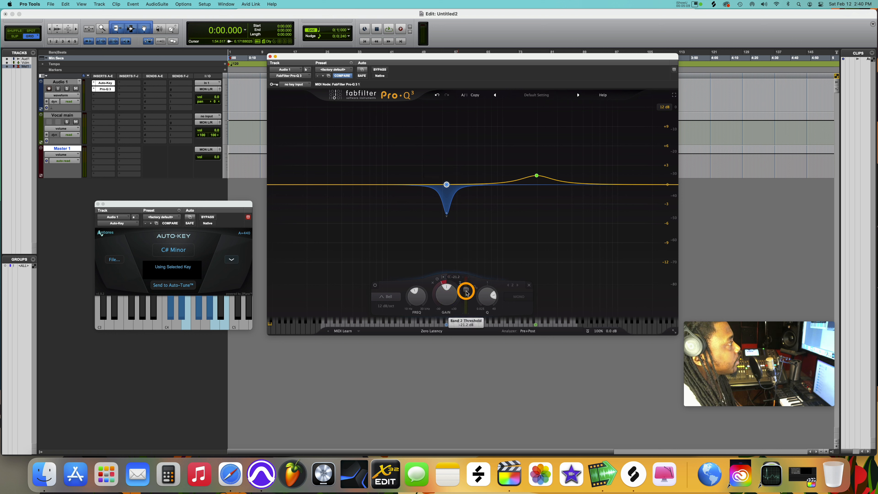
pyautogui.moveTo(466, 293); pyautogui.dragTo(468, 298)
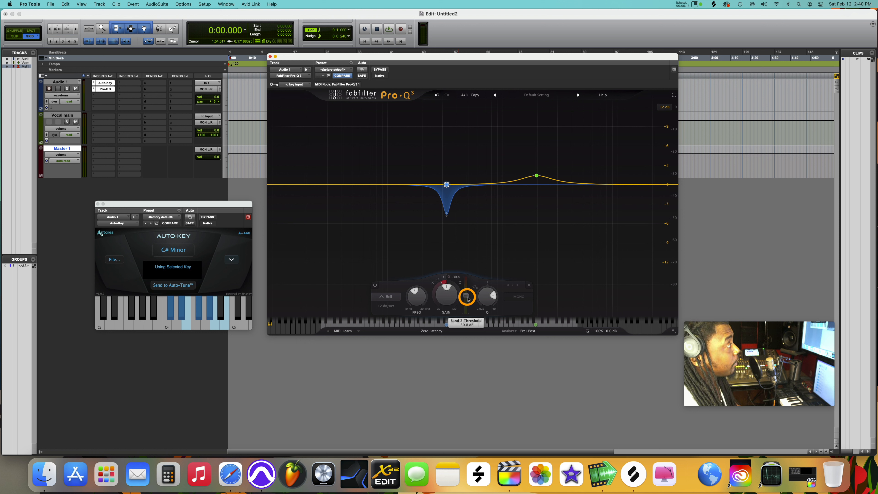
pyautogui.moveTo(447, 184)
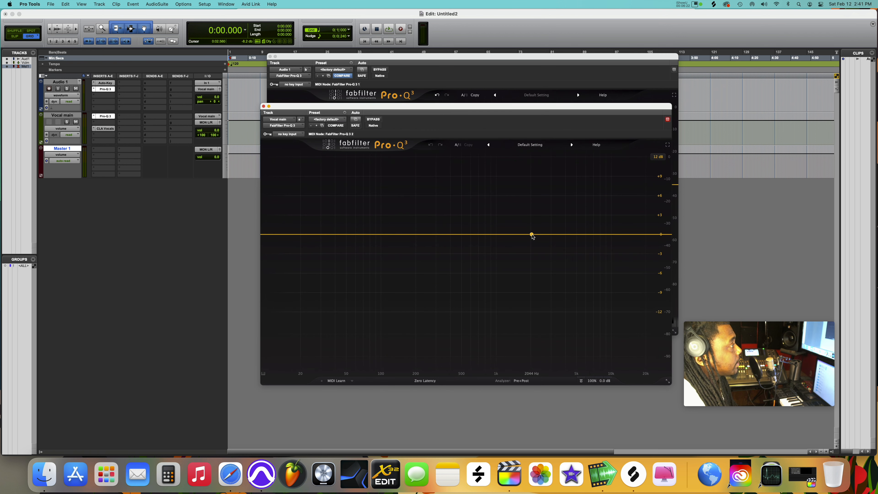
# Add a bell boost of about 2.1 dB near 2129 Hz in the Vocal main EQ and set its stereo placement to Mid
pyautogui.moveTo(533, 236); pyautogui.dragTo(530, 219)
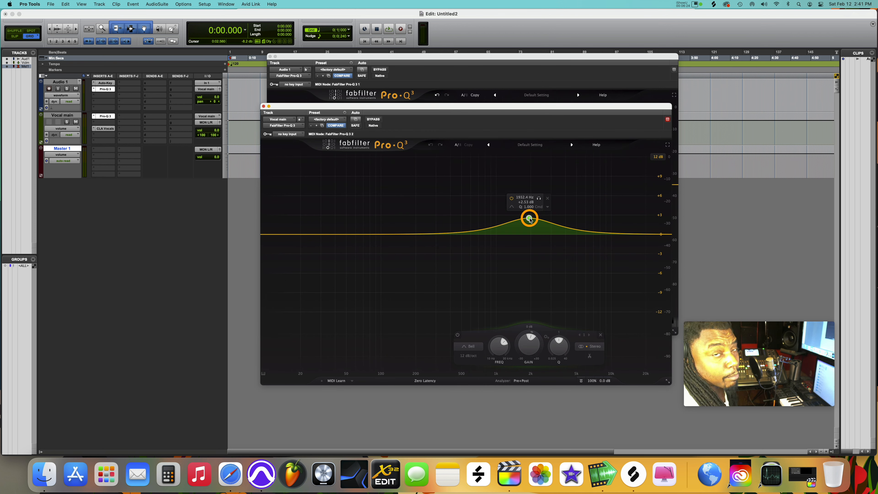
pyautogui.moveTo(530, 220)
pyautogui.mouseDown()
pyautogui.moveTo(526, 229)
pyautogui.moveTo(534, 222)
pyautogui.mouseUp()
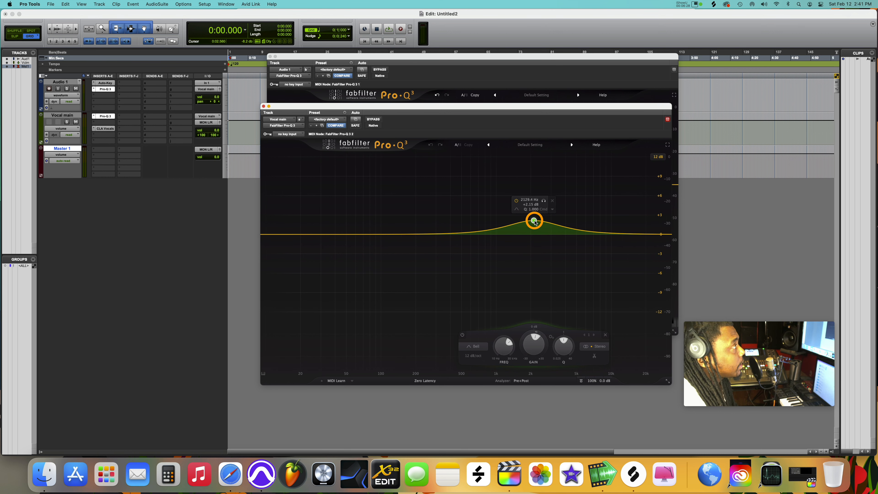
pyautogui.rightClick(534, 221)
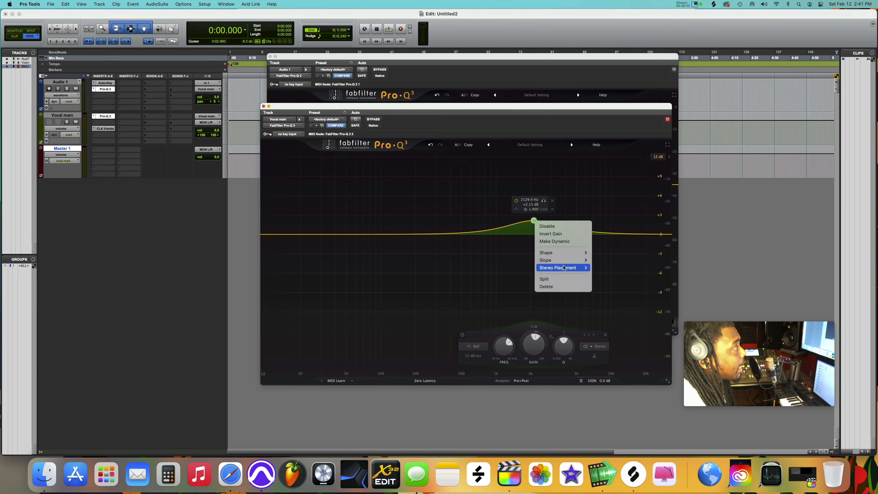
pyautogui.moveTo(572, 269)
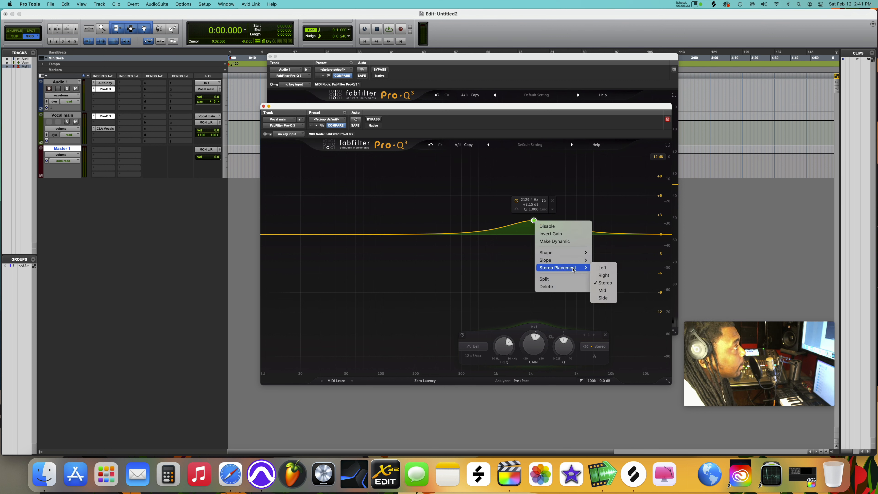
pyautogui.click(603, 290)
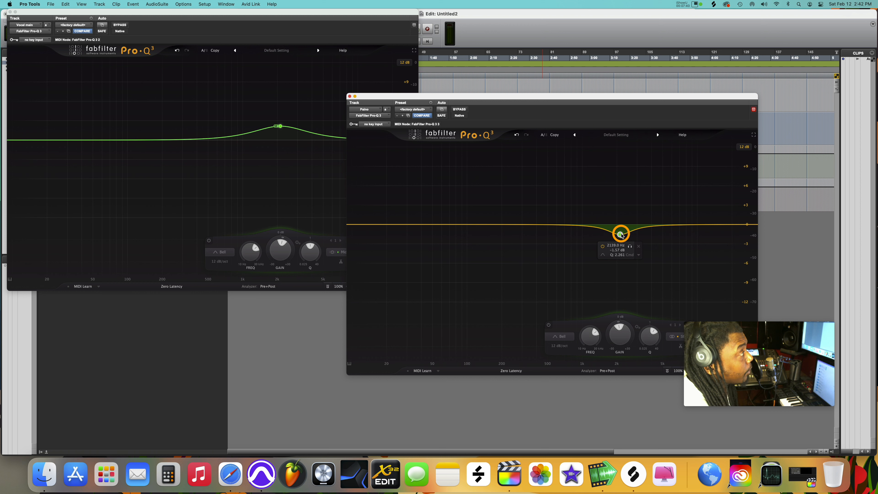
# Set the Paino track's EQ band to Side placement and turn it into a cut of about 1.7 dB near 2083 Hz
pyautogui.moveTo(622, 235); pyautogui.dragTo(621, 235)
pyautogui.rightClick(621, 235)
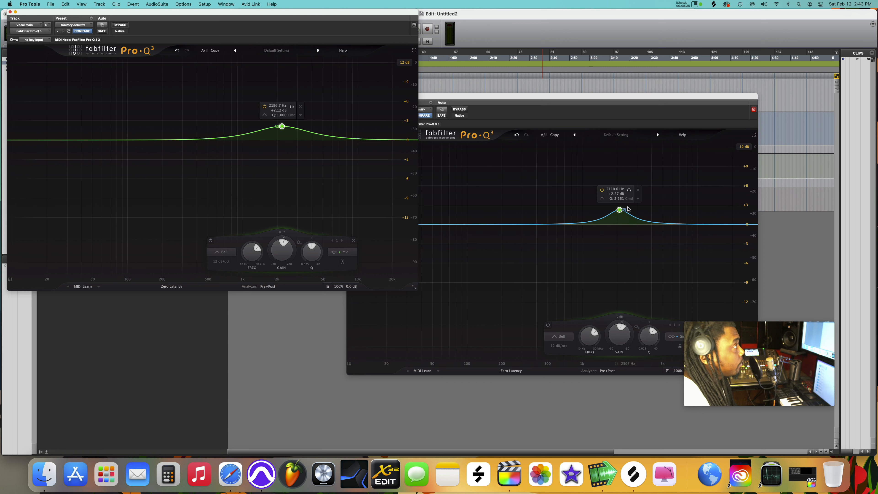
pyautogui.moveTo(620, 210); pyautogui.dragTo(621, 238)
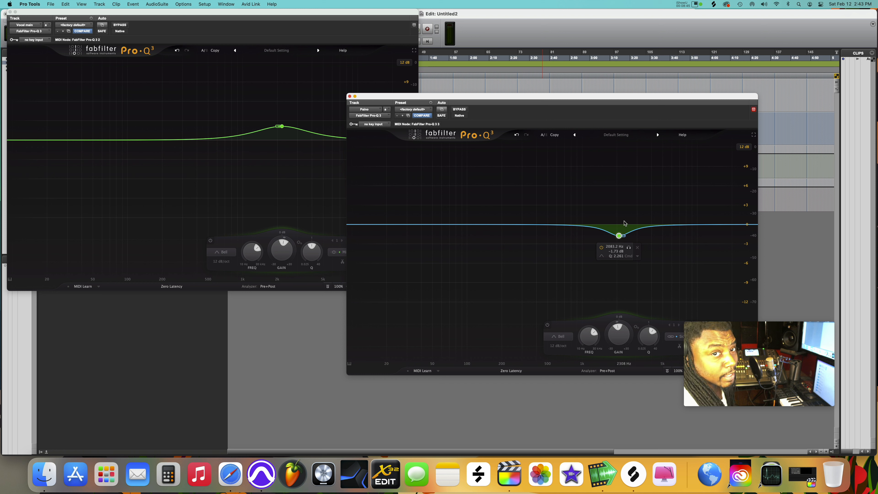
# Set the Paino EQ cut's stereo placement to Mid and move the band to about 2268 Hz at -1.86 dB
pyautogui.rightClick(619, 239)
pyautogui.moveTo(649, 284)
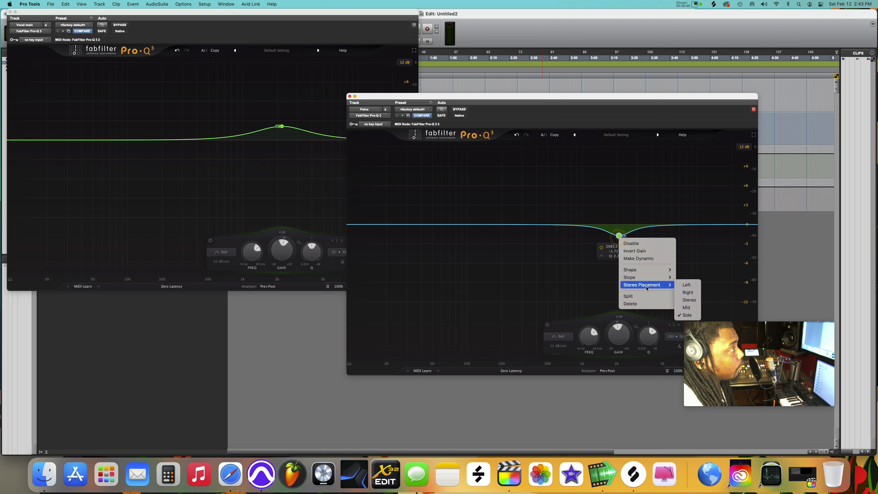
pyautogui.click(691, 308)
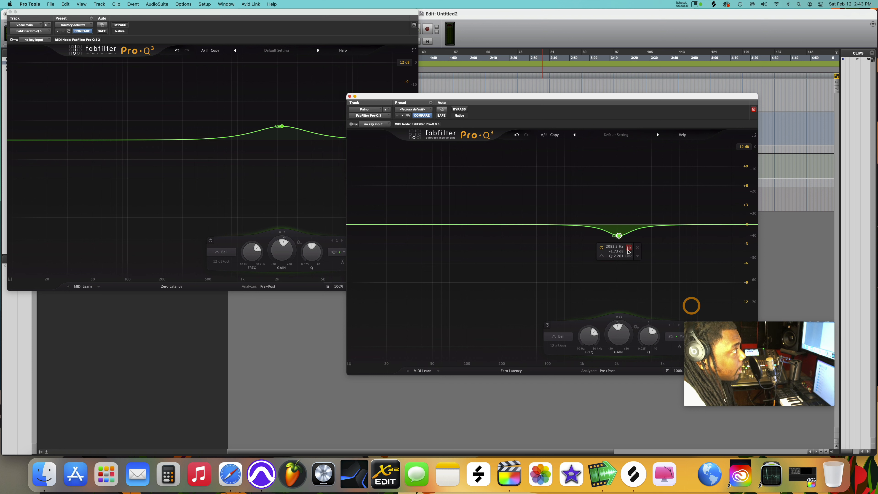
pyautogui.click(618, 235)
pyautogui.moveTo(618, 235); pyautogui.dragTo(624, 235)
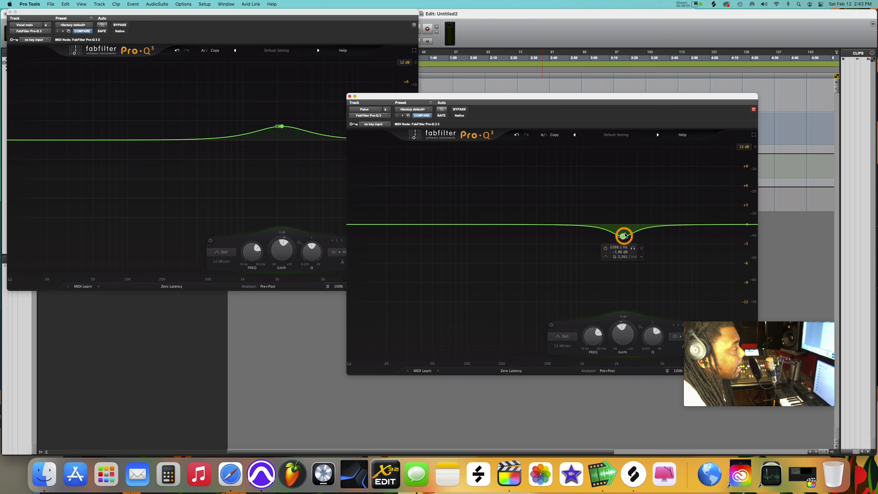
# Delete the Mid boost band from the Vocal main EQ
pyautogui.rightClick(282, 126)
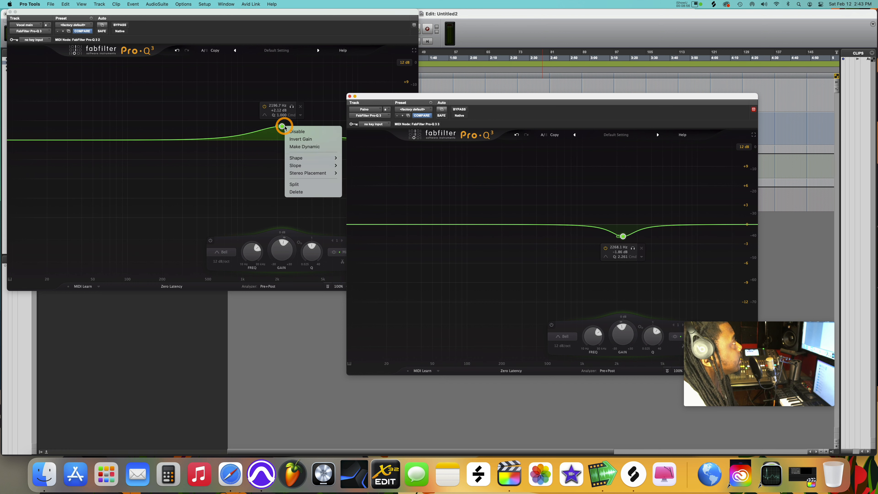
pyautogui.click(304, 192)
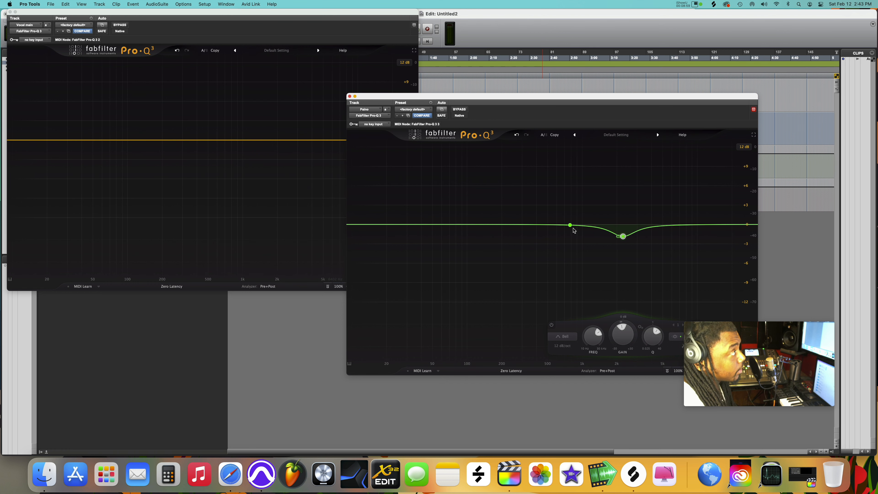
pyautogui.moveTo(622, 237)
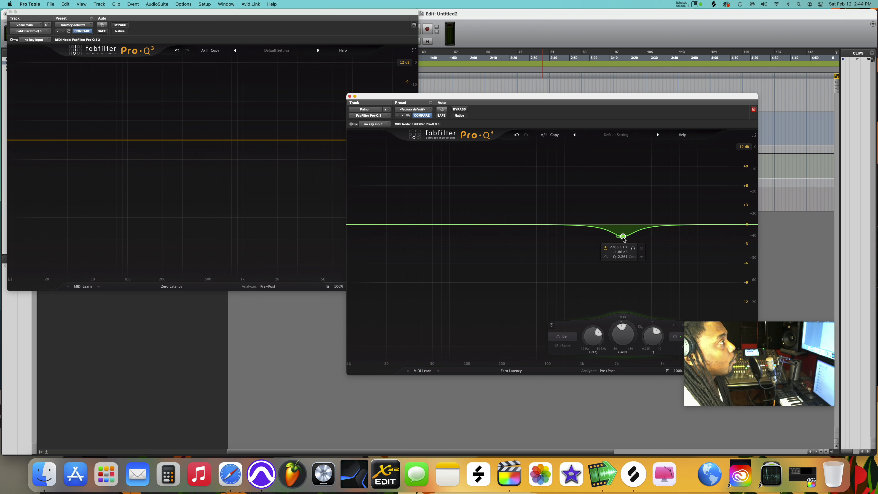
# Add bell boosts of about 3.6 dB near 2635 Hz and 4.1 dB near 124 Hz in the Vocal main EQ, and enable Auto Gain
pyautogui.moveTo(290, 140); pyautogui.dragTo(290, 117)
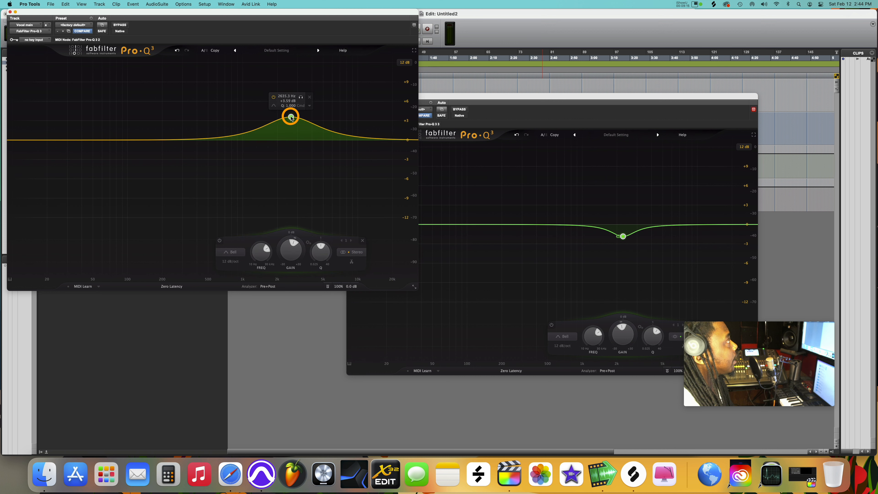
pyautogui.moveTo(138, 140); pyautogui.dragTo(138, 114)
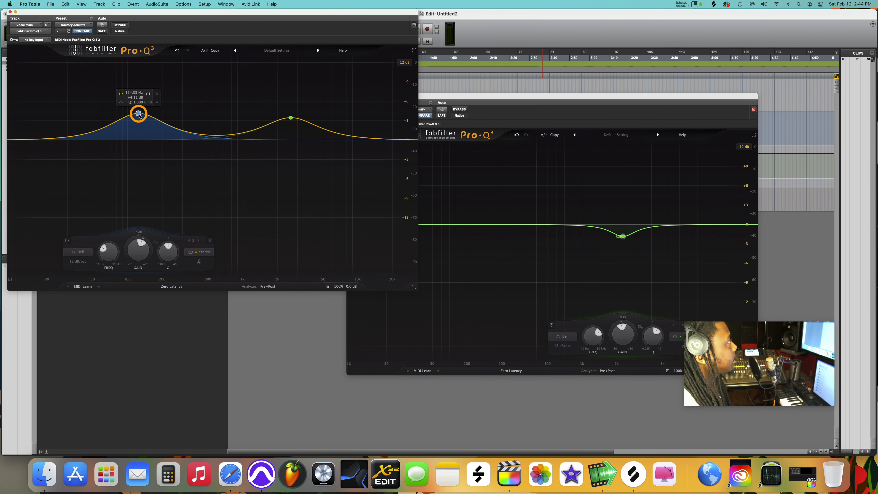
pyautogui.click(346, 279)
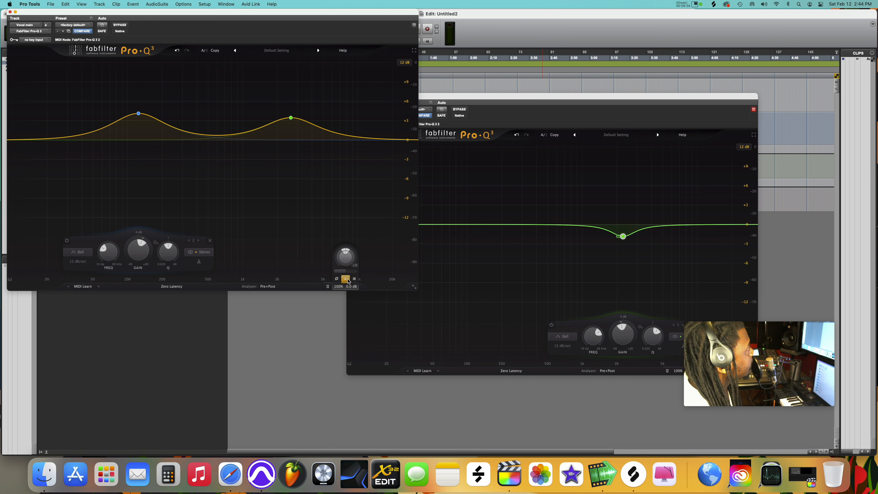
pyautogui.moveTo(348, 280)
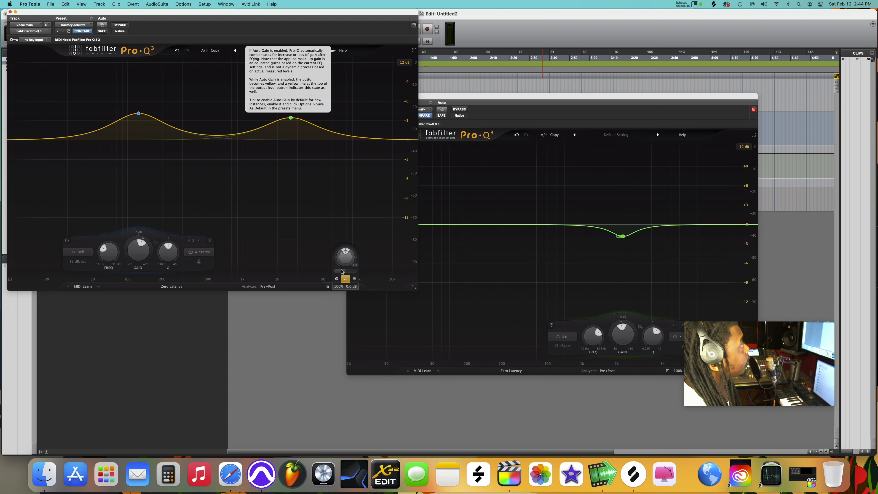
# Reshape the Vocal main EQ into wide low and high cuts with the mid band near 0 dB, and disable Auto Gain
pyautogui.moveTo(299, 117)
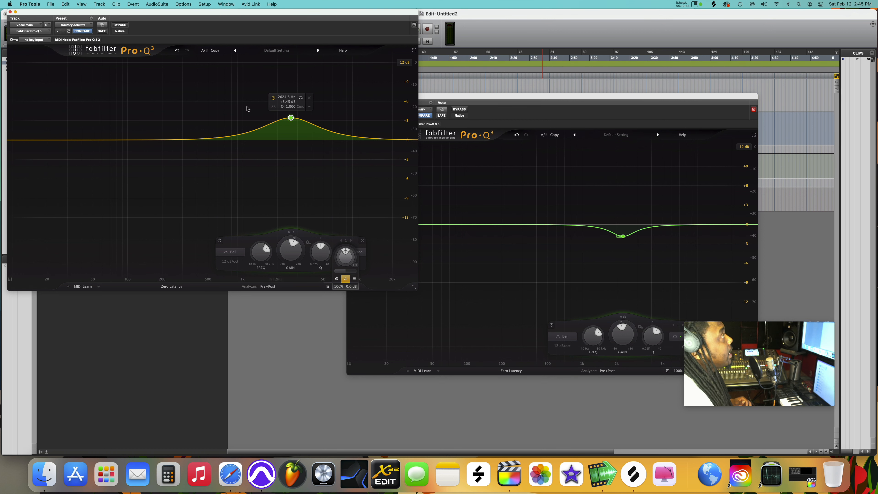
pyautogui.moveTo(163, 143); pyautogui.dragTo(171, 196)
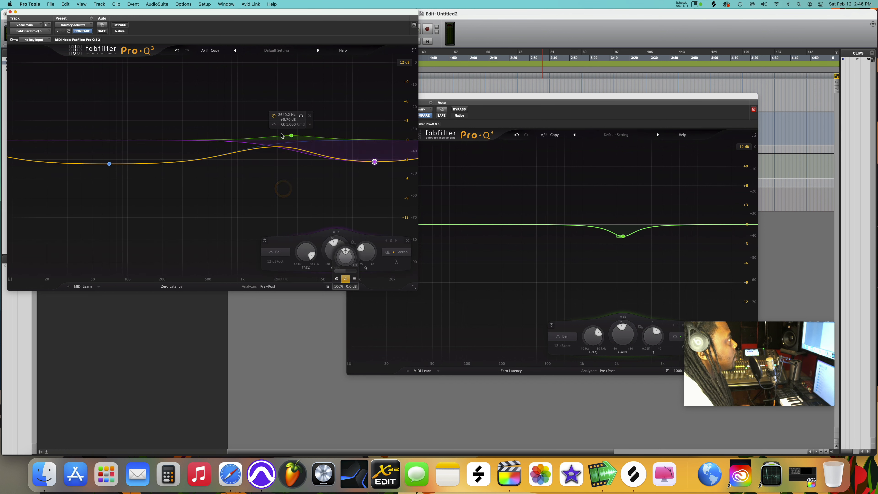
pyautogui.click(291, 136)
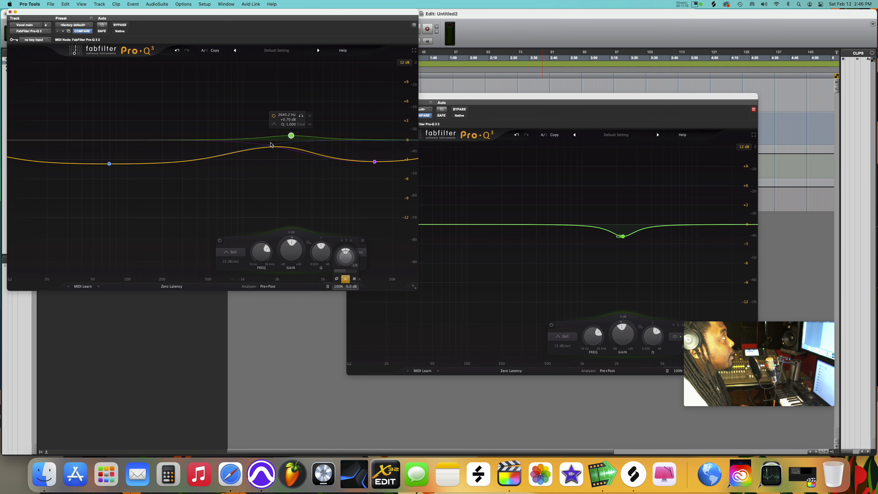
pyautogui.moveTo(291, 136); pyautogui.dragTo(288, 140)
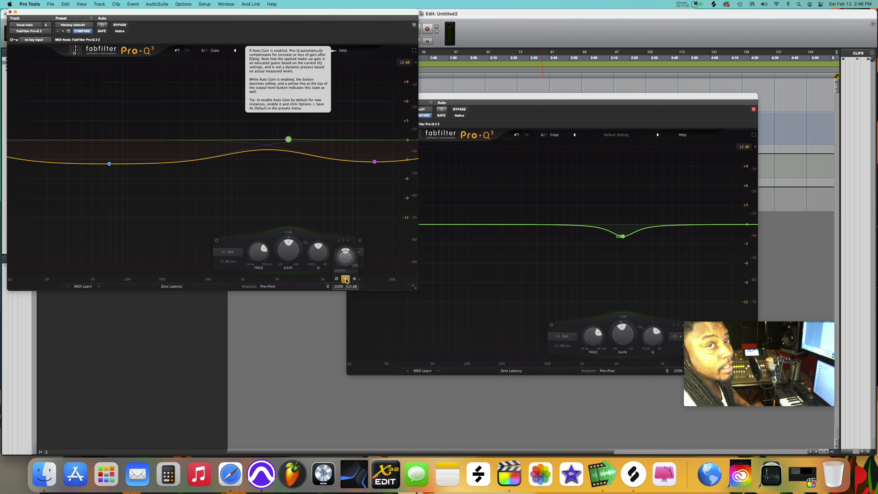
pyautogui.click(345, 280)
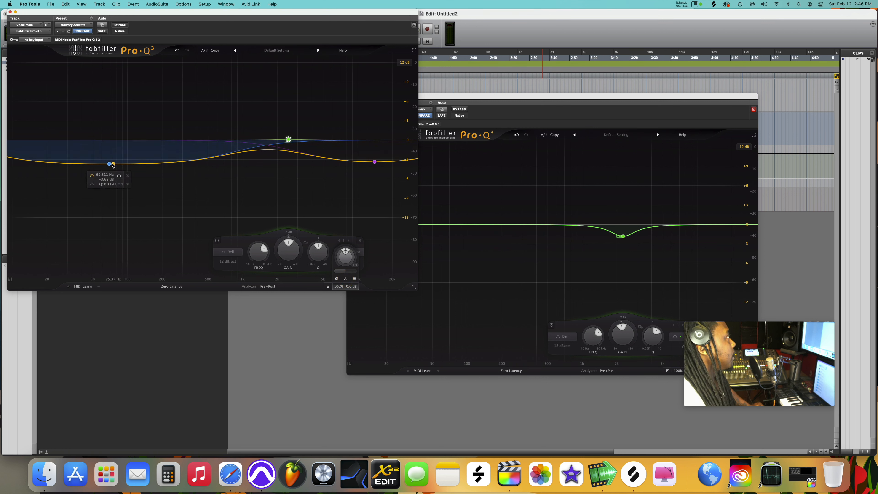
# Move the wide low cut to about 259 Hz at -2.88 dB and set its slope to 24 dB/oct
pyautogui.moveTo(109, 163); pyautogui.dragTo(175, 159)
pyautogui.rightClick(175, 159)
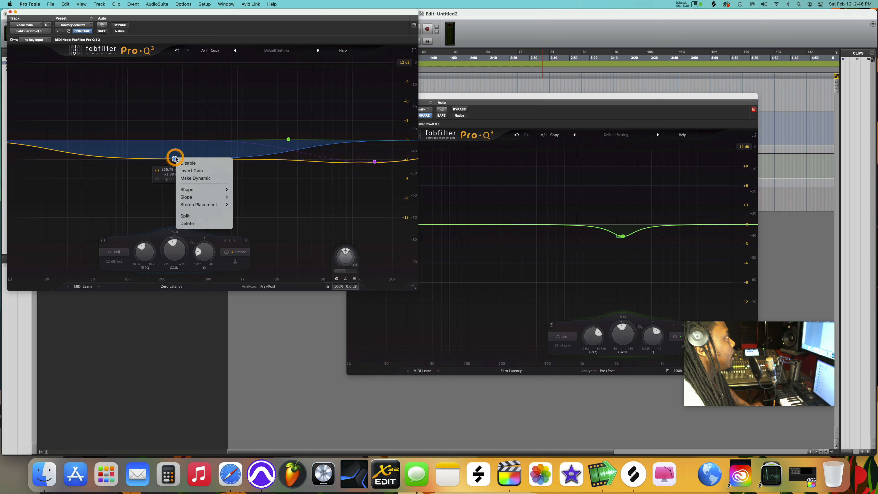
pyautogui.moveTo(202, 190)
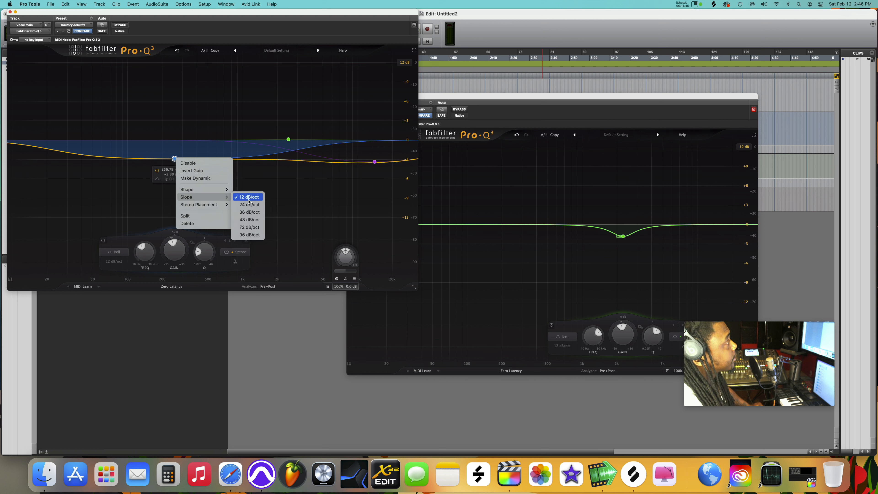
pyautogui.click(249, 204)
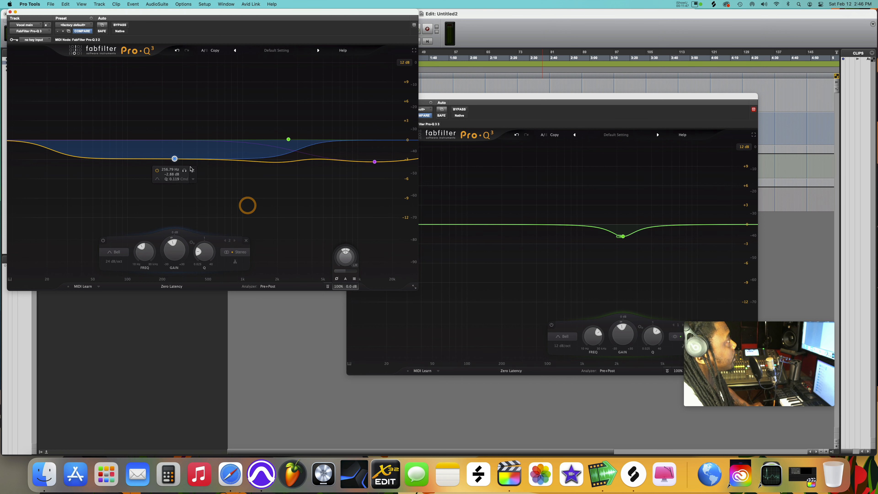
# Set the low cut's slope to 48 dB/oct and narrow it to a Q of about 0.98, near 264 Hz at -3.2 dB
pyautogui.rightClick(174, 159)
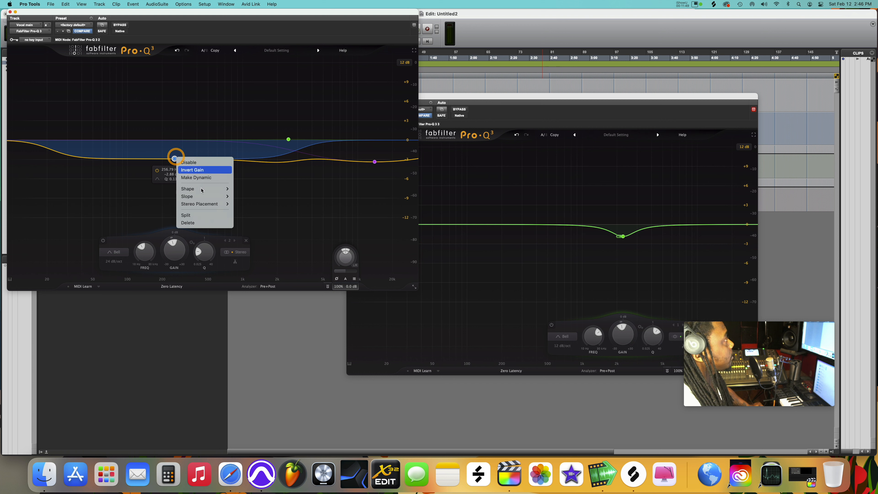
pyautogui.moveTo(203, 196)
pyautogui.click(250, 219)
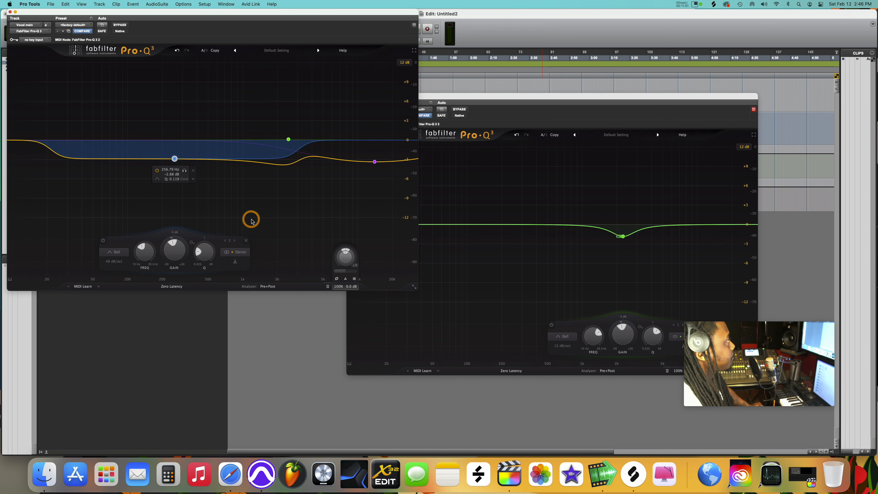
pyautogui.scroll(-2, 177, 160)
pyautogui.scroll(4, 178, 159)
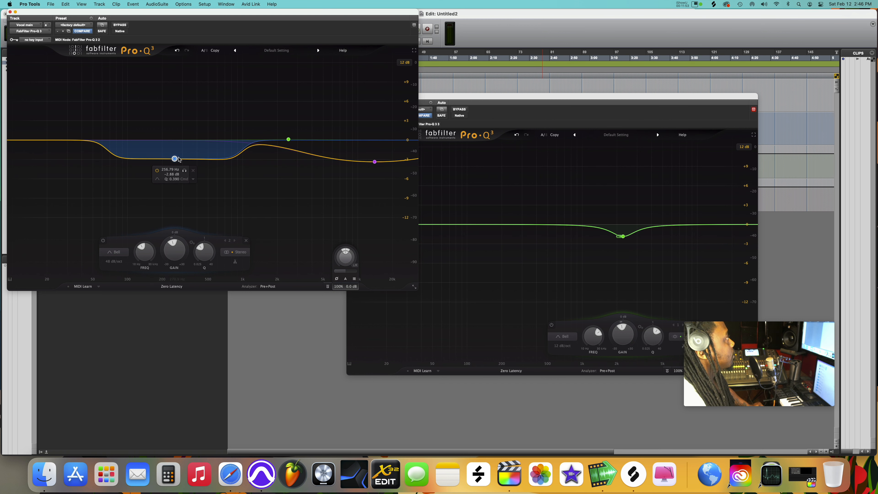
pyautogui.scroll(3, 178, 160)
pyautogui.moveTo(177, 160); pyautogui.dragTo(179, 161)
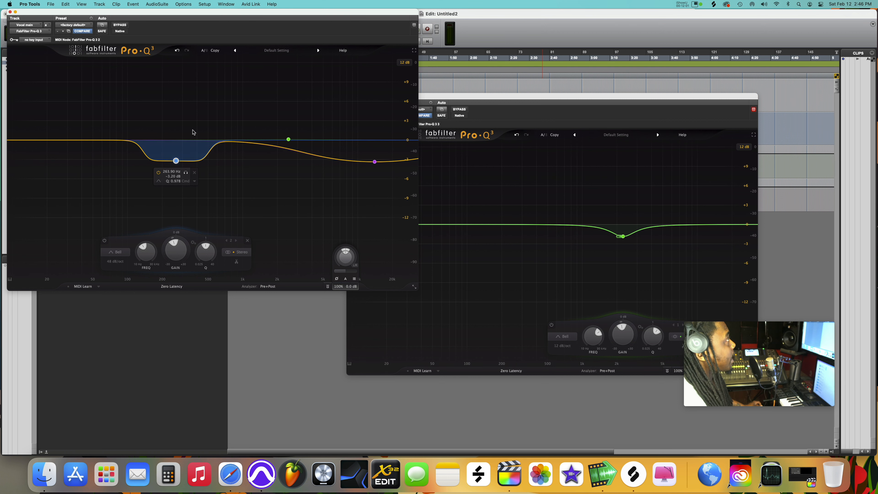
pyautogui.moveTo(231, 140); pyautogui.dragTo(231, 168)
pyautogui.scroll(10, 230, 167)
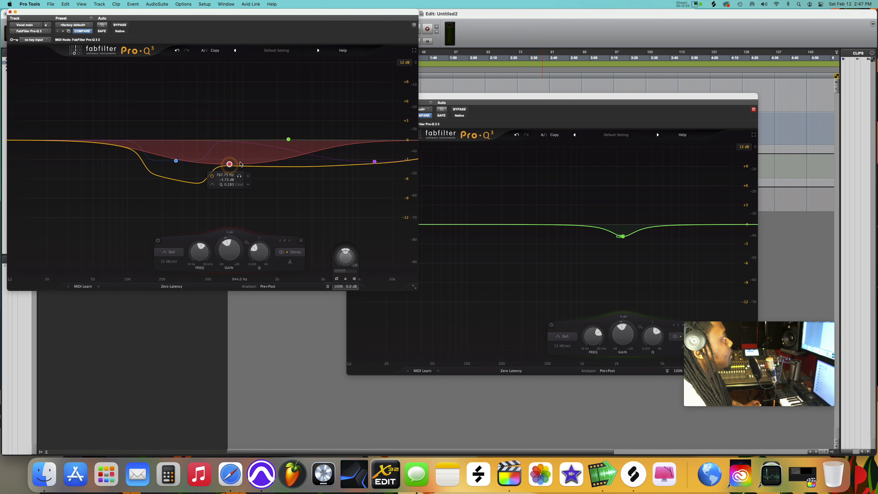
pyautogui.rightClick(232, 164)
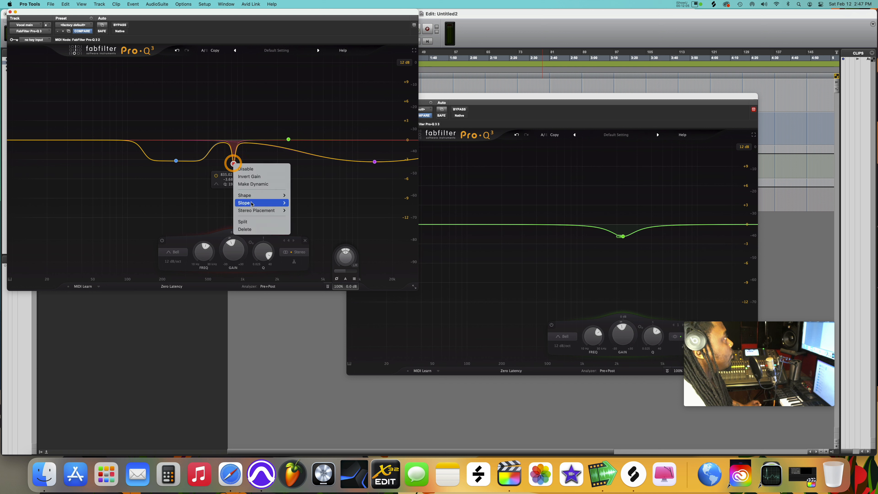
pyautogui.click(248, 228)
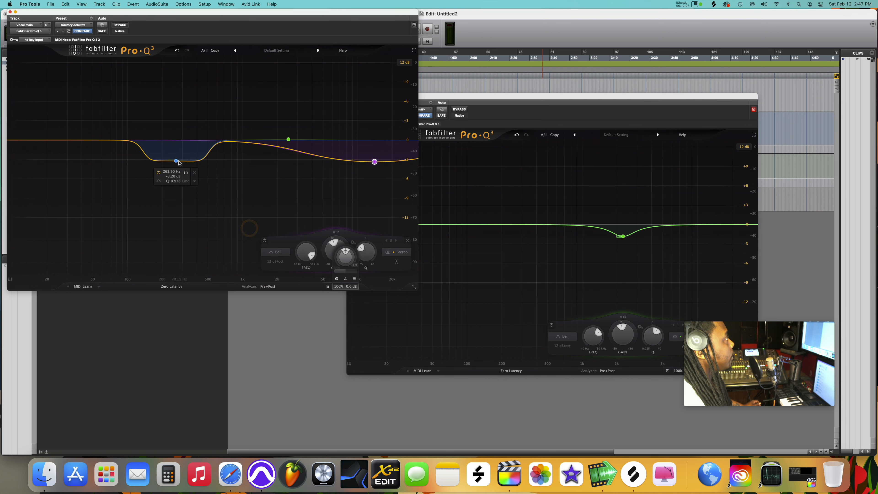
# Move the low cut to about 204 Hz at -3.54 dB and steepen its slope to 72 dB/oct
pyautogui.moveTo(176, 160); pyautogui.dragTo(163, 163)
pyautogui.rightClick(164, 162)
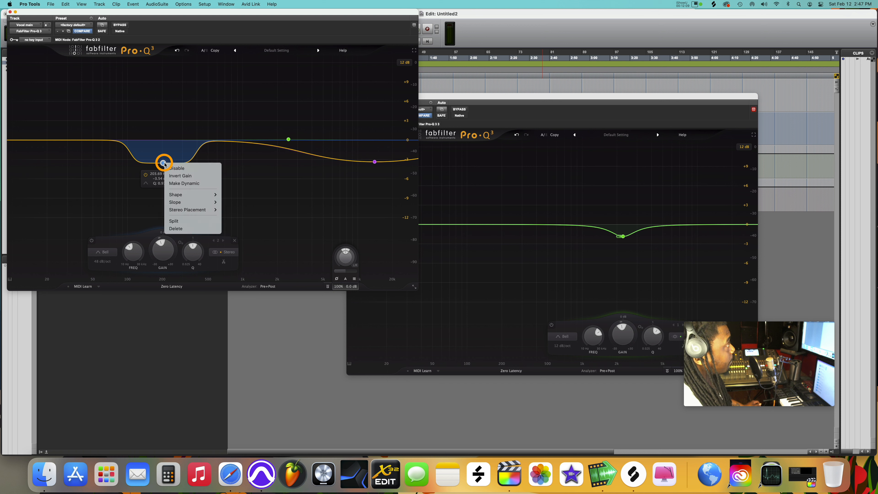
pyautogui.moveTo(208, 205)
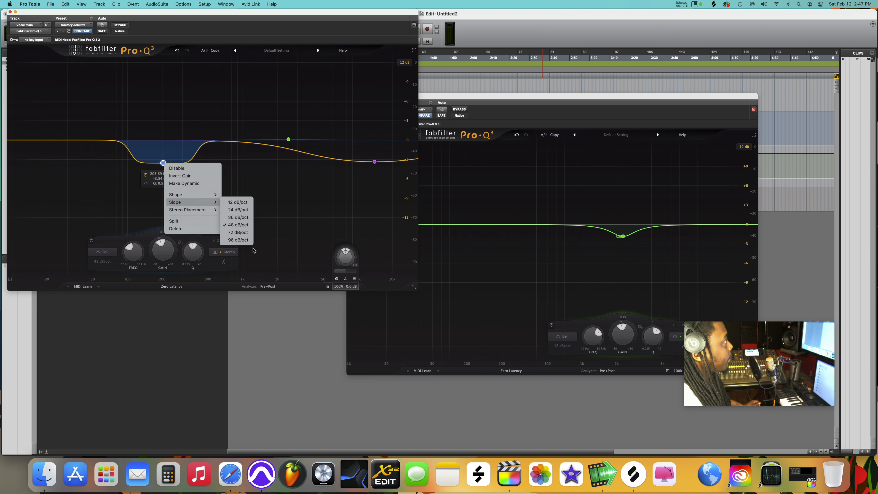
pyautogui.click(247, 235)
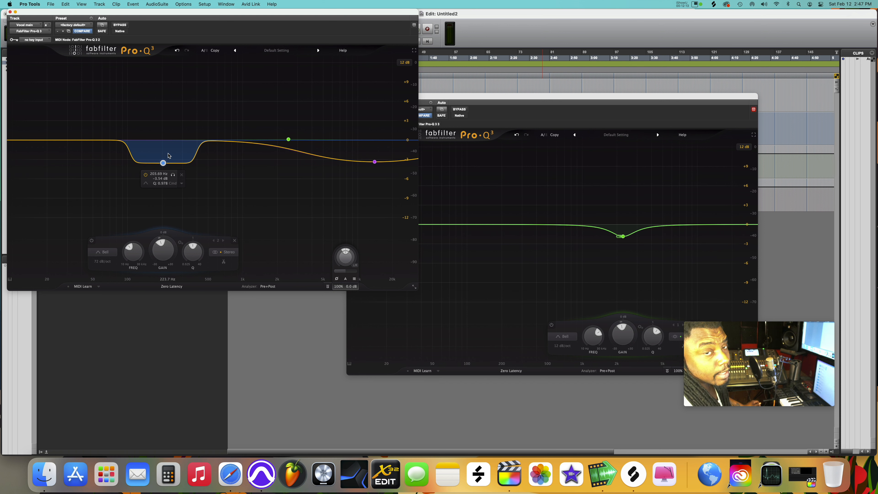
# Delete the low cut band from the Vocal main EQ and close that plug-in window
pyautogui.press('Delete')
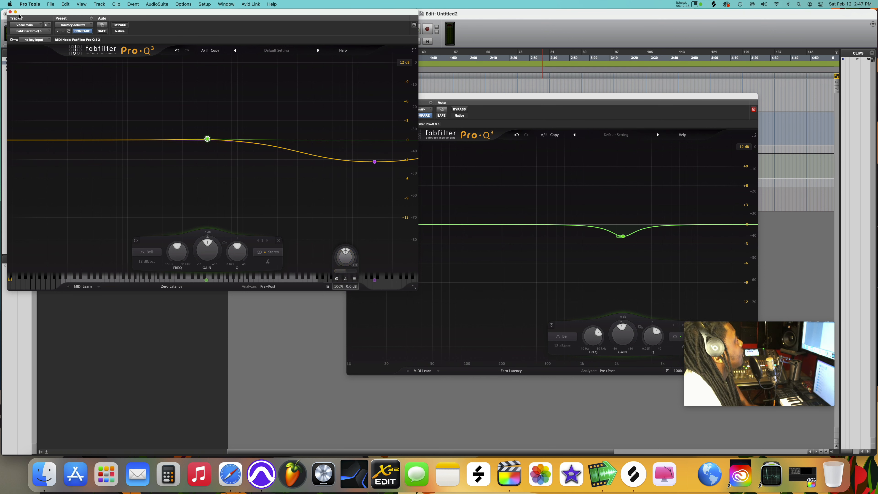
pyautogui.click(10, 12)
# Insert the stereo FabFilter Pro-Q 3 on the Master 1 track and reposition its window closer to the tracks
pyautogui.click(97, 182)
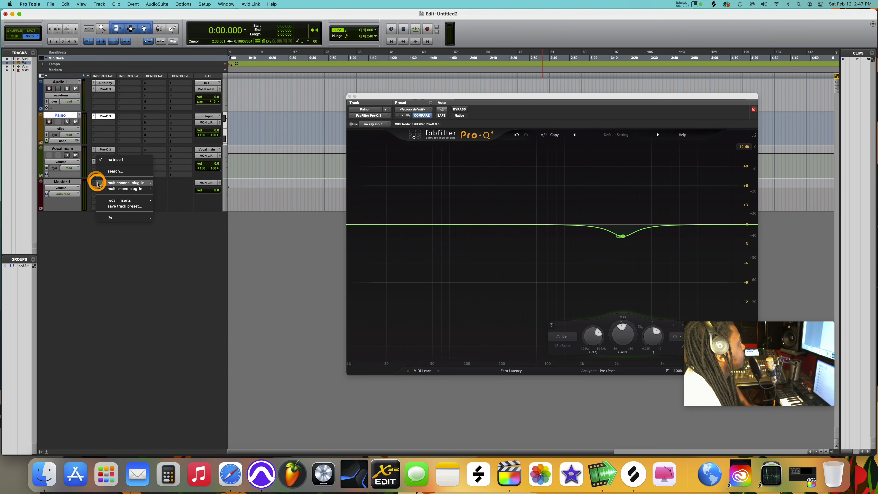
pyautogui.moveTo(126, 182)
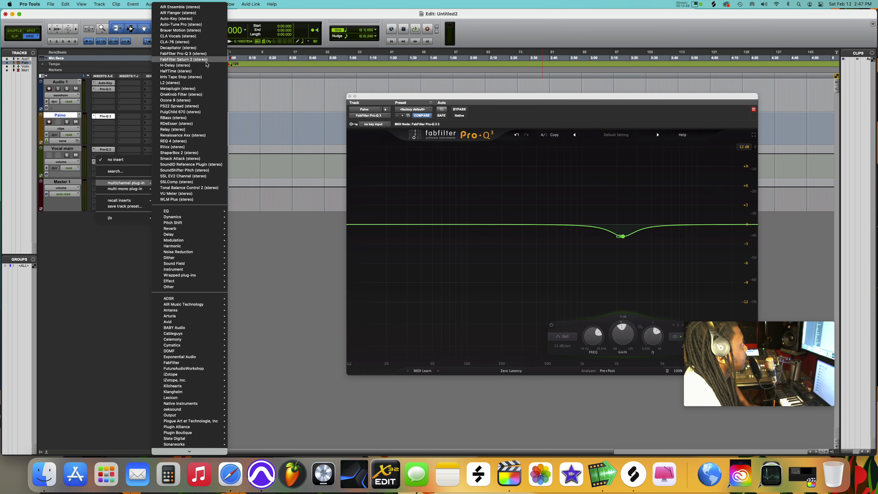
pyautogui.click(204, 53)
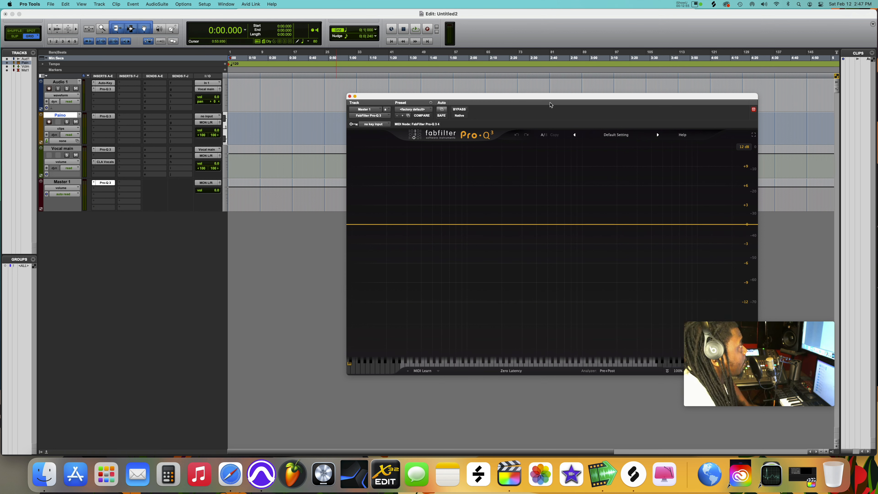
pyautogui.moveTo(562, 96); pyautogui.dragTo(420, 63)
# Pan the master EQ's output to the left and then to the right, ending with the left channel at about -2.13 dB
pyautogui.click(550, 337)
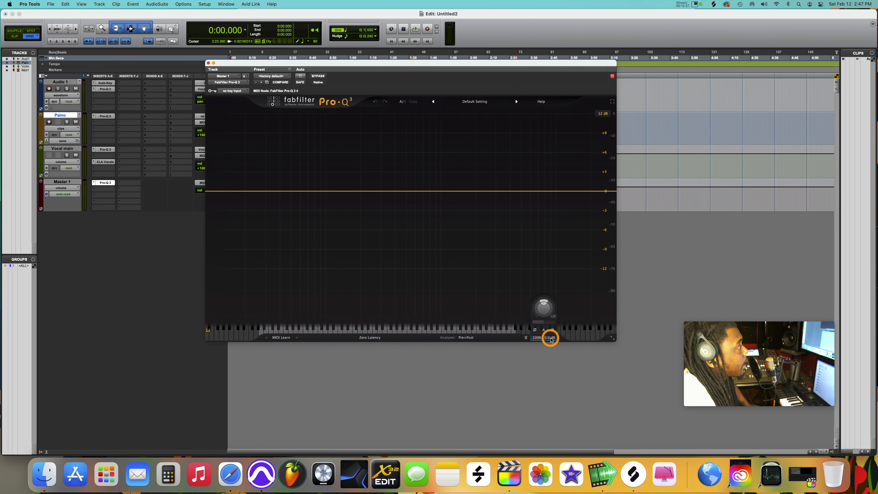
pyautogui.click(553, 317)
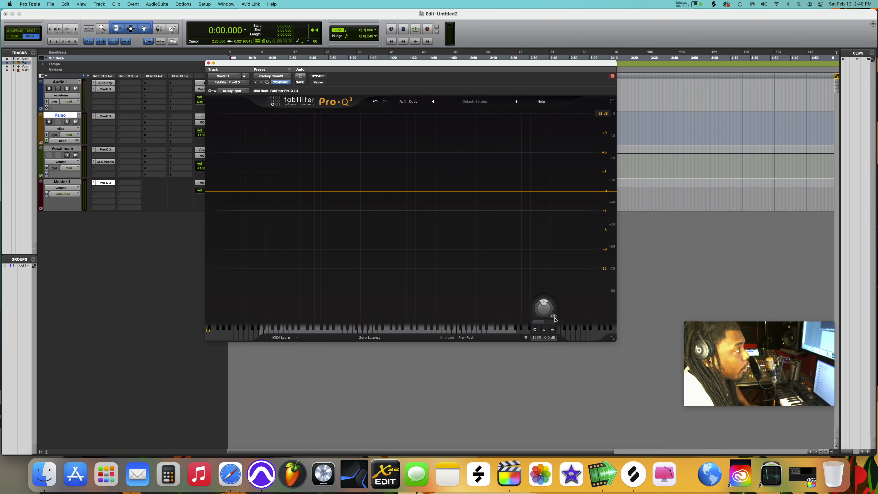
pyautogui.moveTo(544, 302)
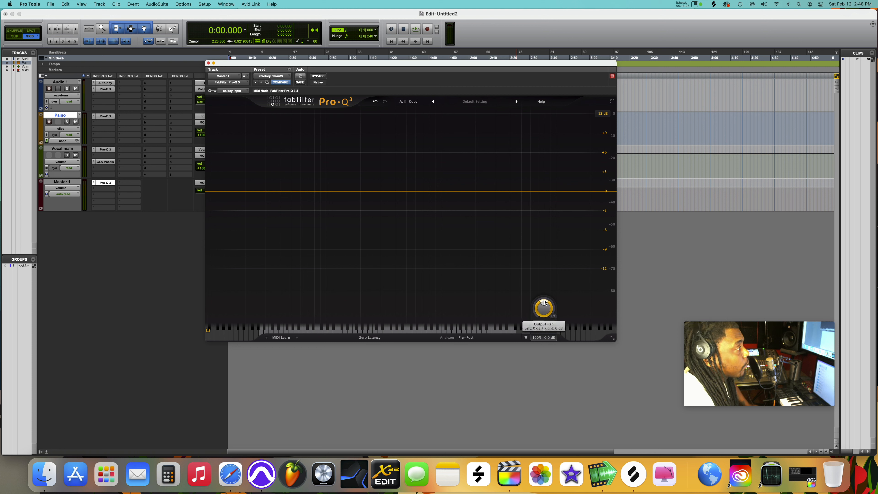
pyautogui.moveTo(544, 303); pyautogui.dragTo(538, 305)
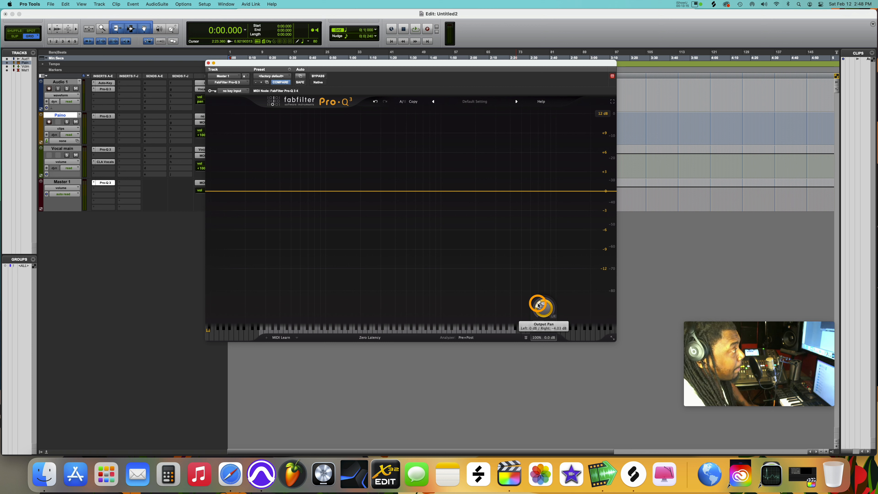
pyautogui.moveTo(538, 305)
pyautogui.mouseDown()
pyautogui.moveTo(552, 303)
pyautogui.moveTo(532, 296)
pyautogui.moveTo(552, 300)
pyautogui.mouseUp()
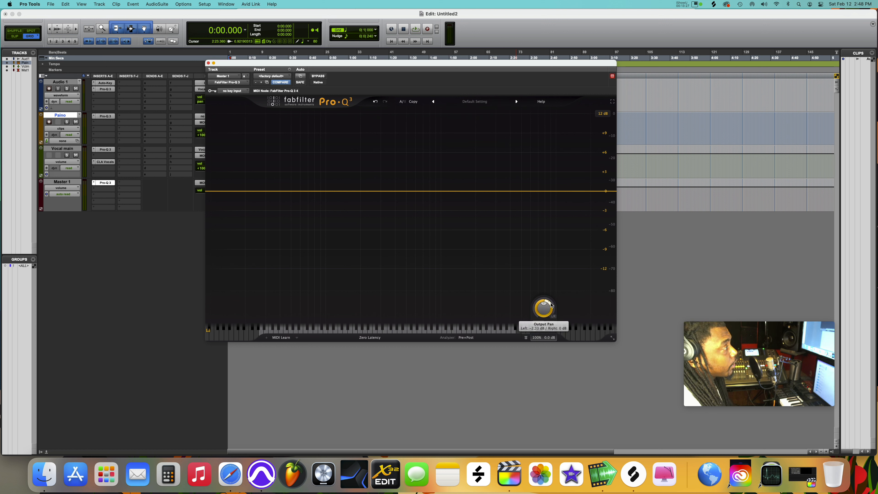
# Switch the master EQ's processing to Linear Phase and review the available resolution and phase options, keeping Medium resolution
pyautogui.click(367, 337)
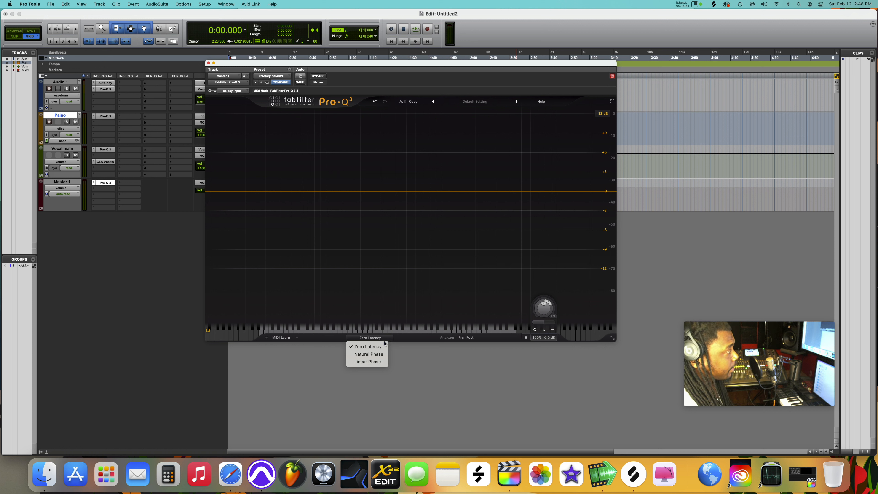
pyautogui.click(373, 362)
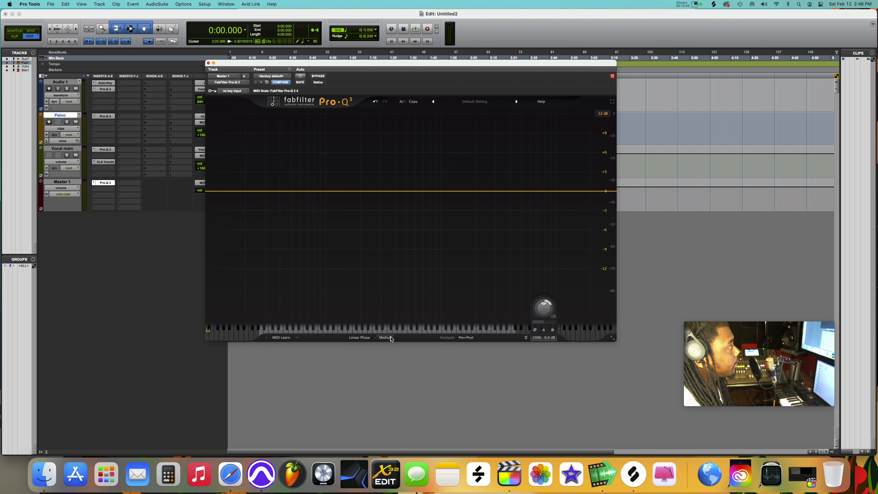
pyautogui.moveTo(391, 340)
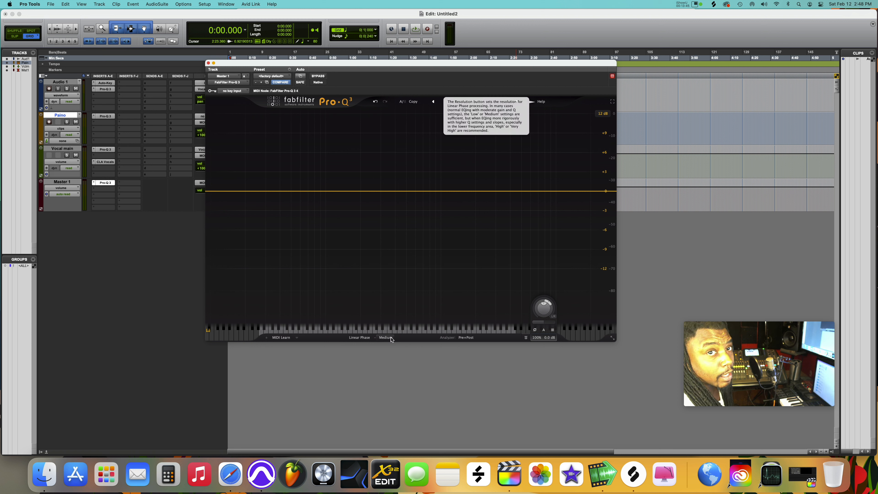
pyautogui.click(391, 339)
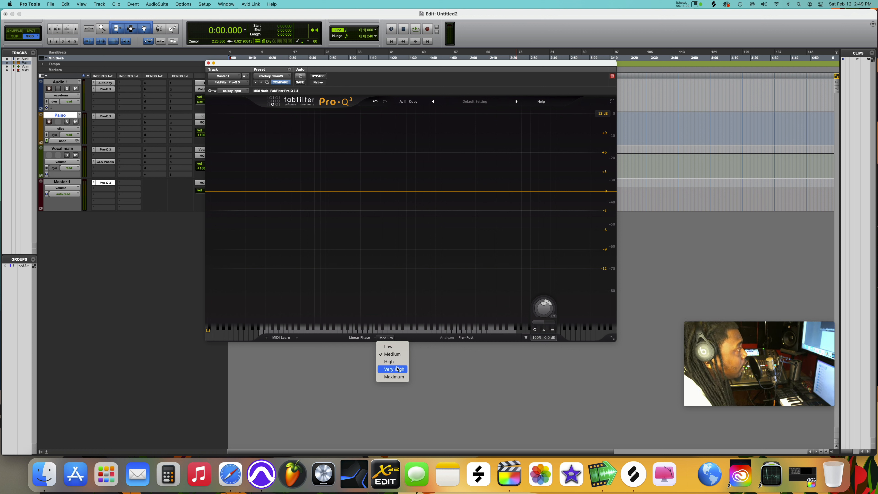
pyautogui.click(360, 338)
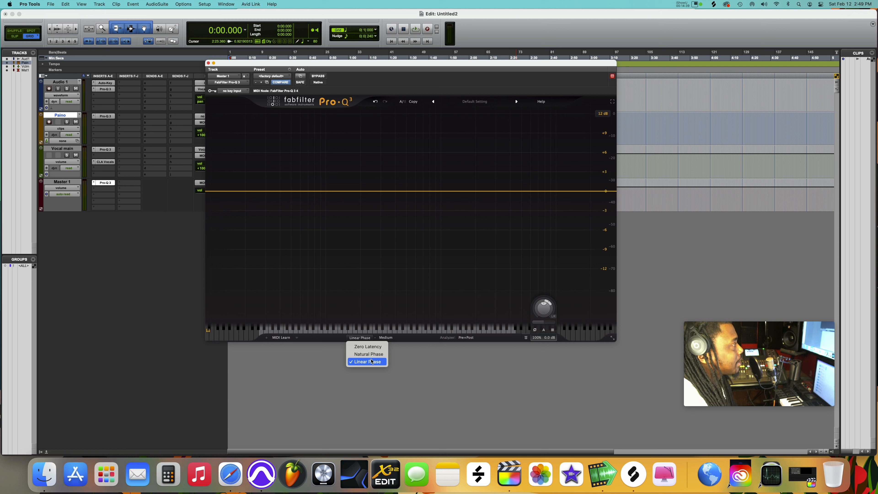
pyautogui.click(333, 191)
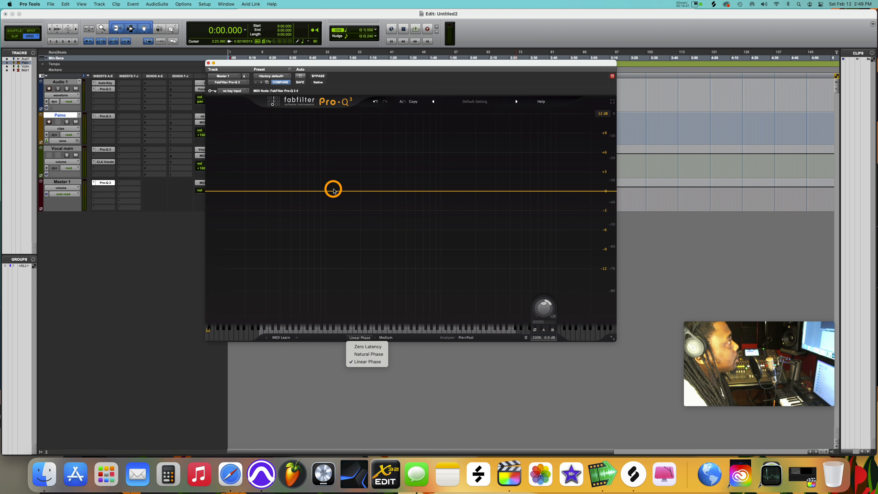
# Add a band near 85 Hz at about -4.5 dB on the master EQ, change it to Low Cut, and raise its frequency
pyautogui.click(317, 191)
pyautogui.moveTo(318, 191); pyautogui.dragTo(318, 221)
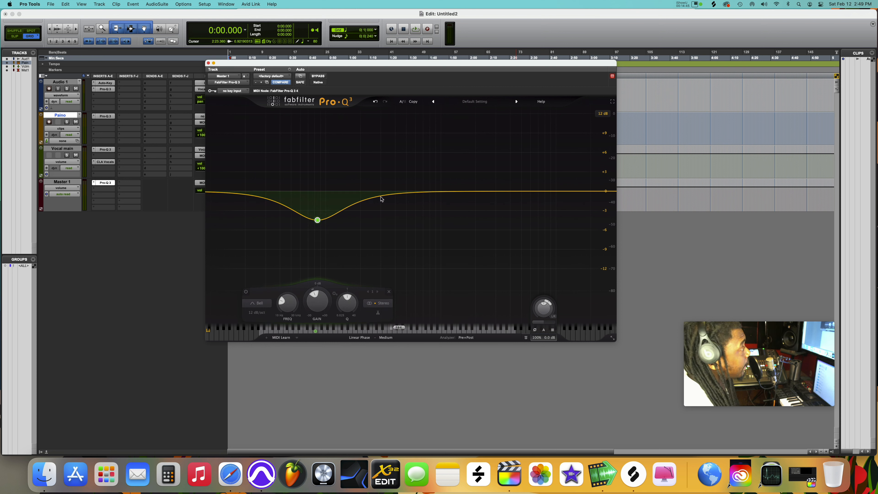
pyautogui.moveTo(313, 222)
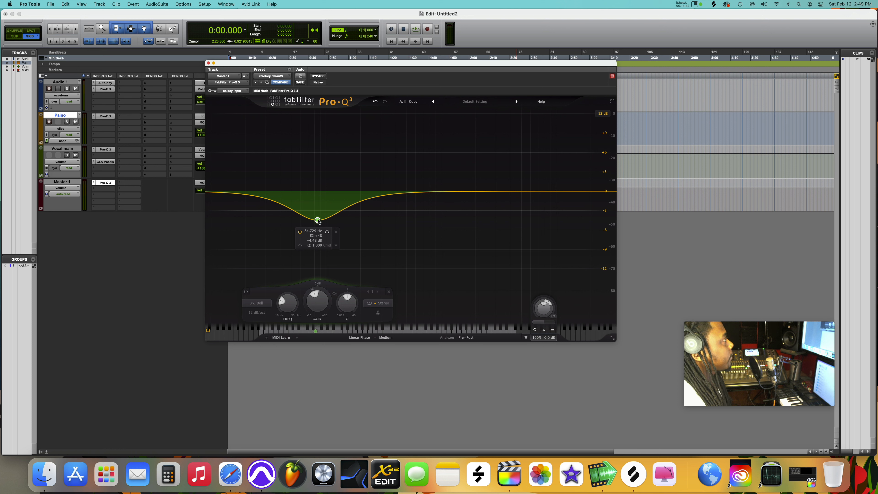
pyautogui.click(259, 303)
pyautogui.click(261, 251)
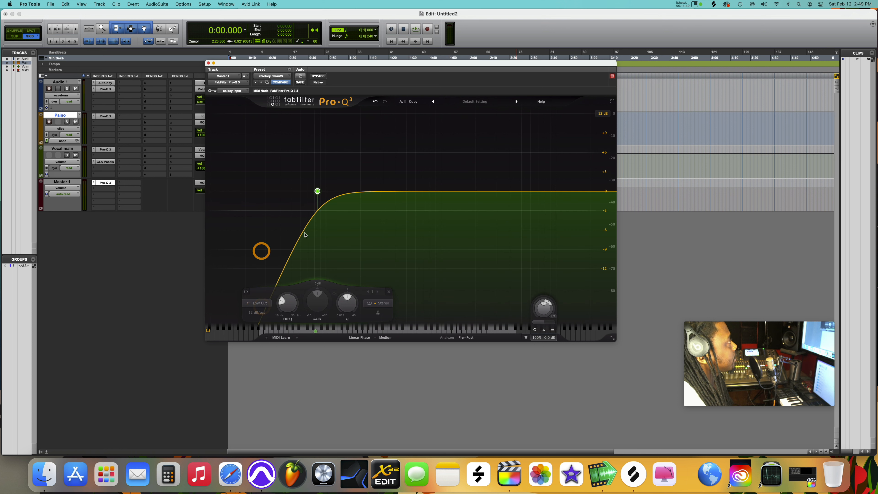
pyautogui.moveTo(285, 308); pyautogui.dragTo(285, 303)
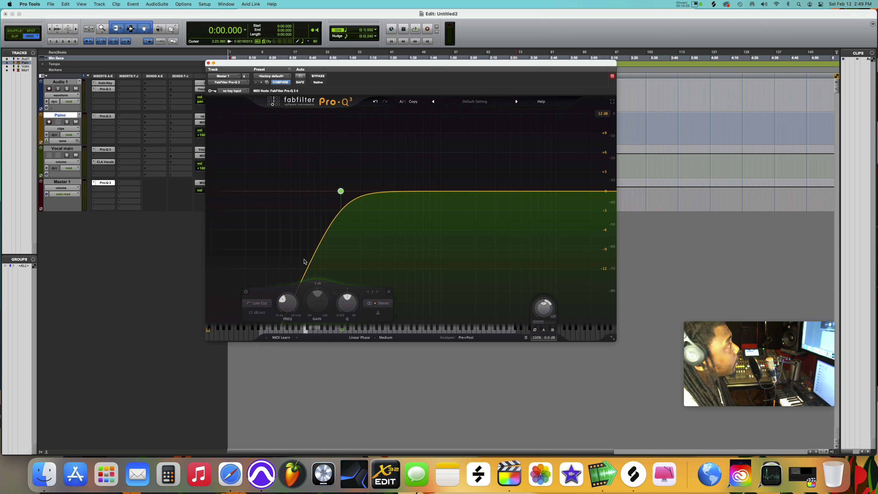
# Insert the mono C4 multiband processor on the Audio 1 track below its Pro-Q 3
pyautogui.click(106, 97)
pyautogui.moveTo(114, 95)
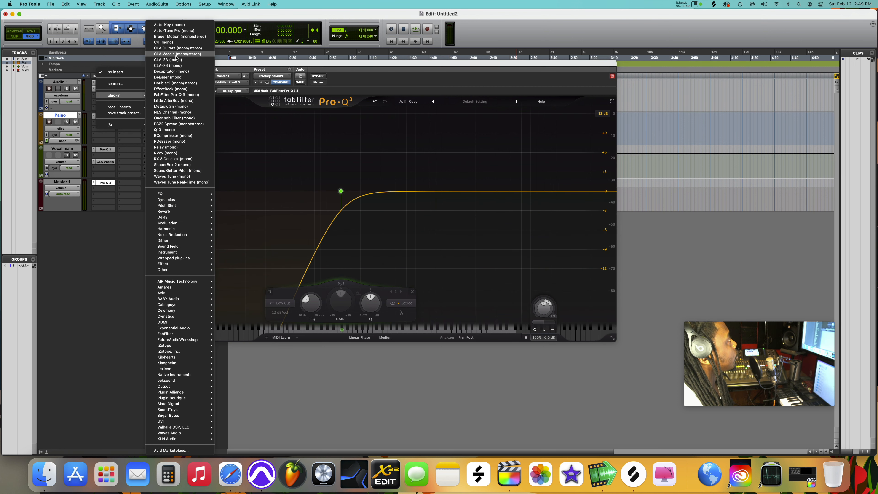
pyautogui.click(174, 42)
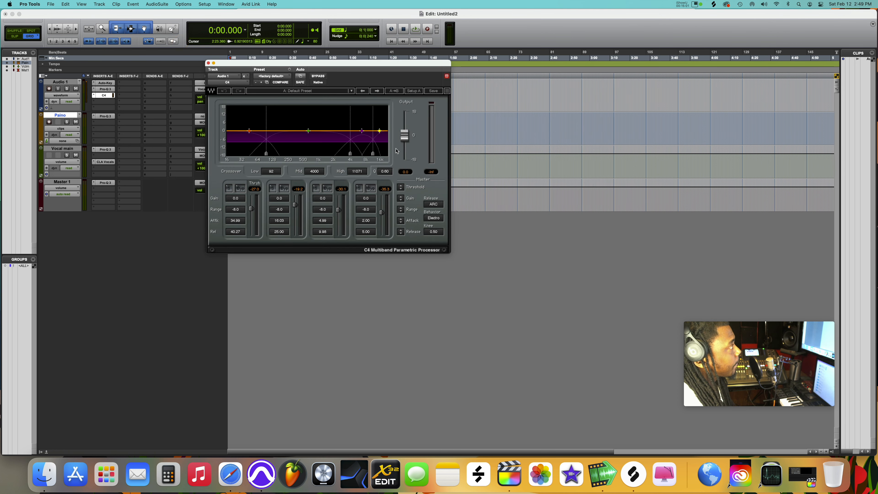
# Set the C4's low crossover to 63 and the lowest band's range to -12.9, lower its threshold fully, and close the window
pyautogui.moveTo(266, 155); pyautogui.dragTo(253, 152)
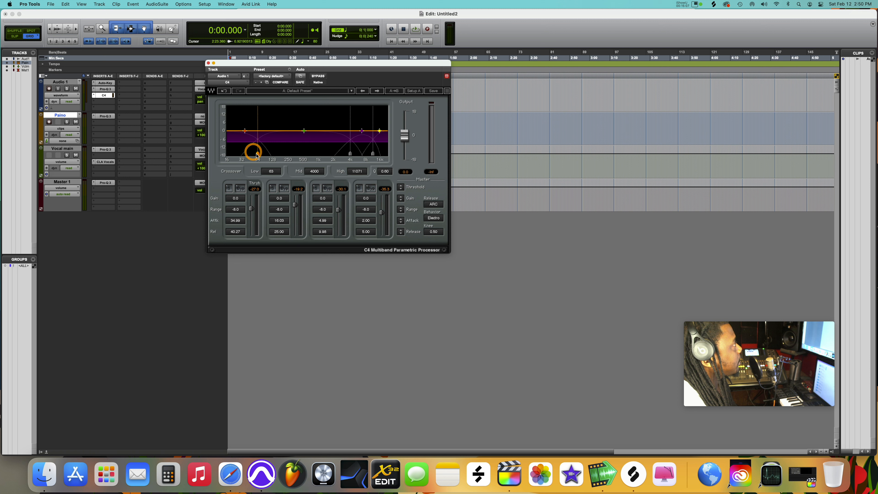
pyautogui.moveTo(242, 212); pyautogui.dragTo(237, 239)
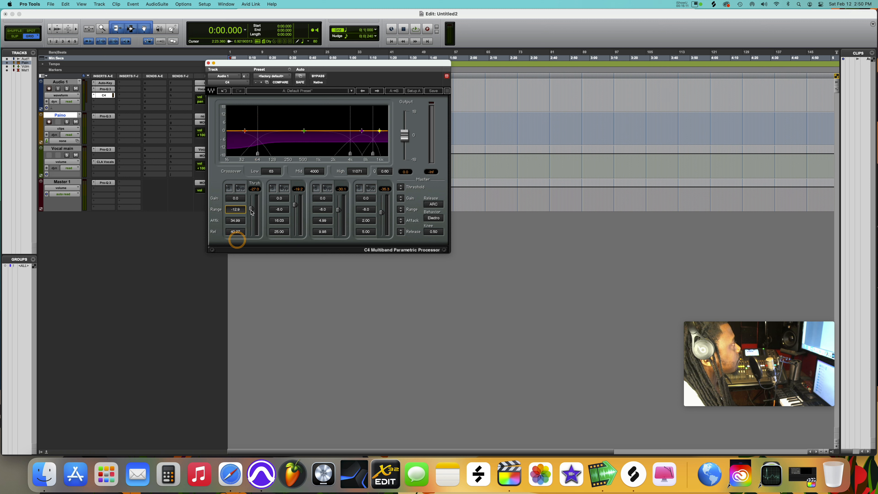
pyautogui.moveTo(251, 210); pyautogui.dragTo(251, 234)
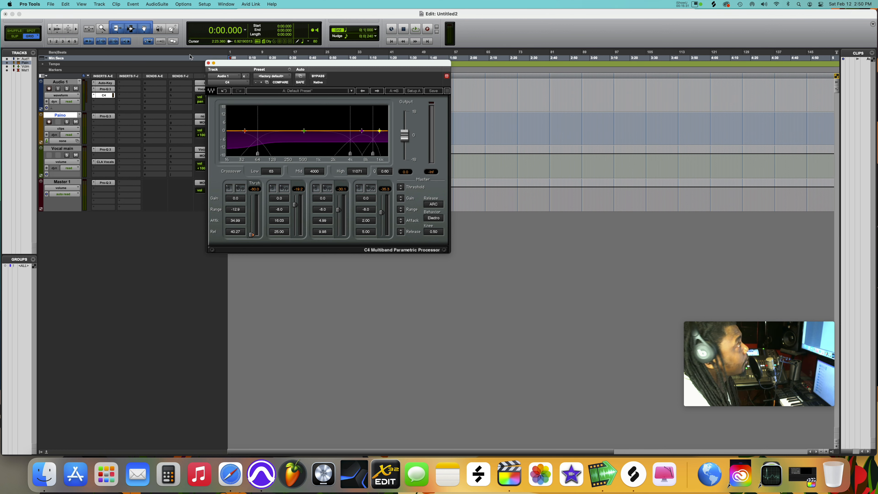
pyautogui.click(209, 64)
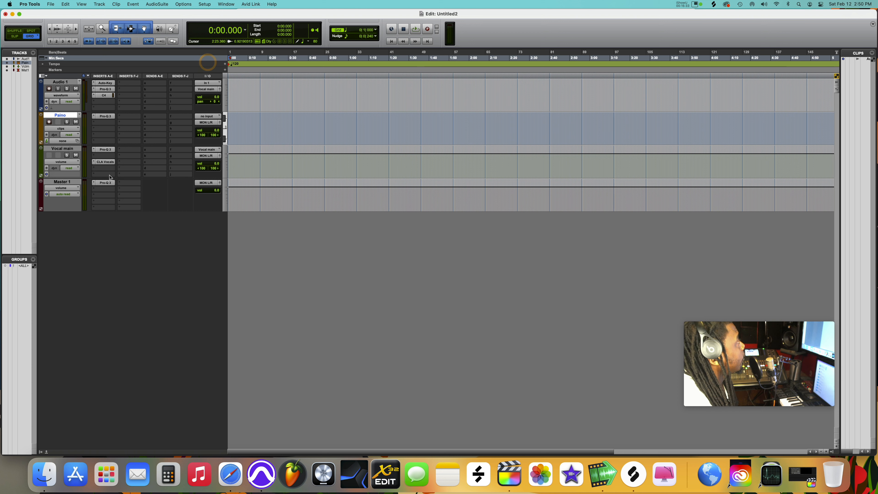
# Reopen Audio 1's C4, move its window clear of the track inserts, and switch to that track's Pro-Q 3
pyautogui.click(105, 150)
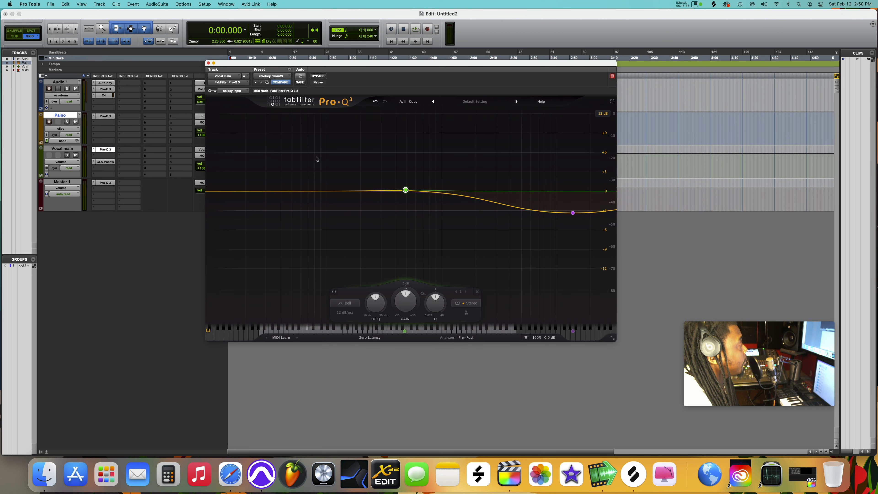
pyautogui.click(110, 97)
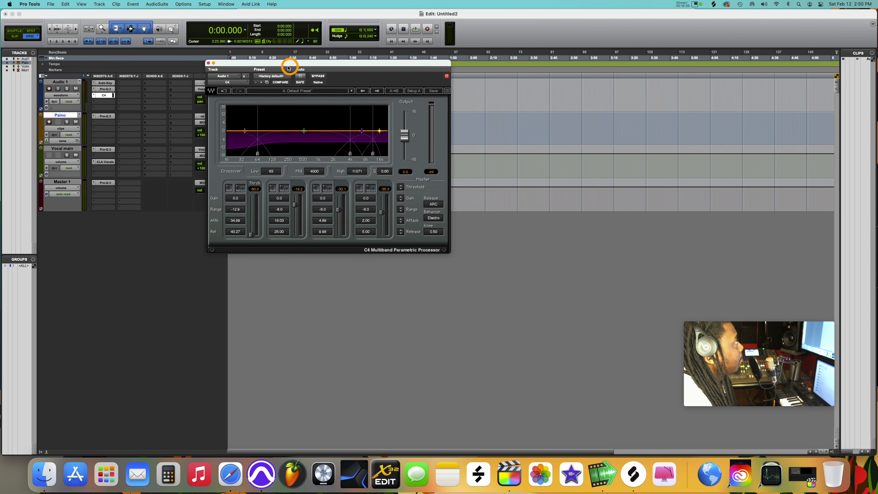
pyautogui.moveTo(289, 68); pyautogui.dragTo(418, 80)
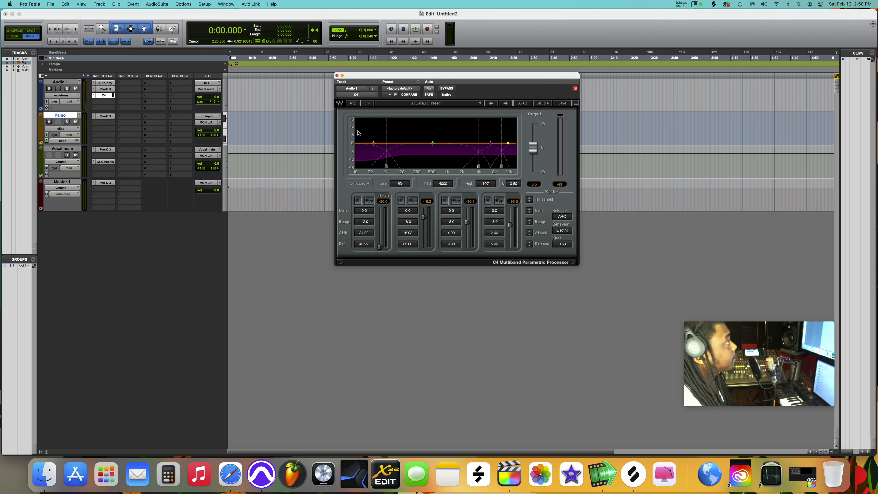
pyautogui.click(105, 89)
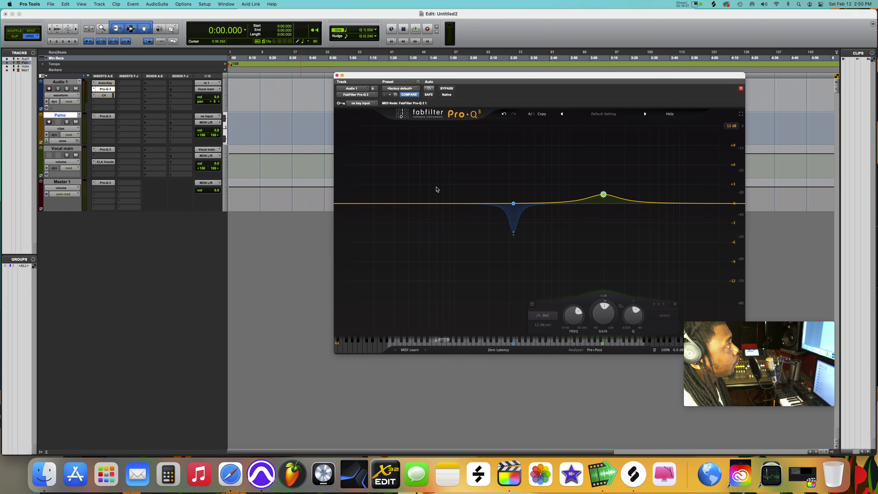
# Add a wide bell cut near 45.4 Hz at about -7.45 dB with a Q of about 0.67 on Audio 1's EQ
pyautogui.moveTo(422, 205); pyautogui.dragTo(414, 252)
pyautogui.scroll(-5, 422, 225)
pyautogui.scroll(-4, 430, 222)
pyautogui.scroll(5, 431, 223)
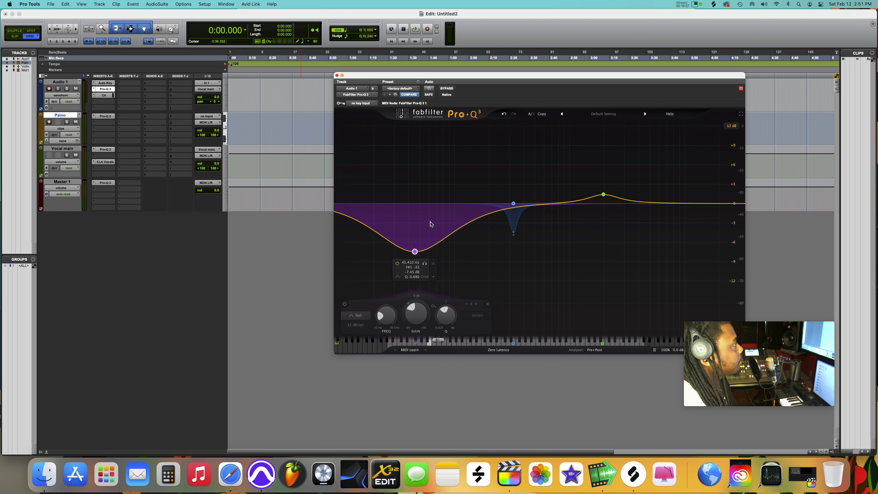
# Make the 45 Hz band dynamic, set its gain to 0 dB, deepen its dynamic cut, and adjust its threshold manually instead of Auto
pyautogui.rightClick(415, 251)
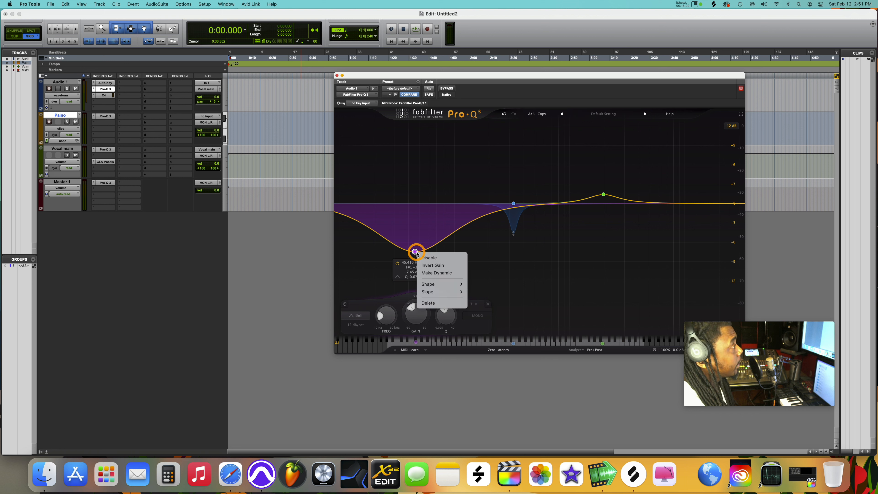
pyautogui.click(437, 273)
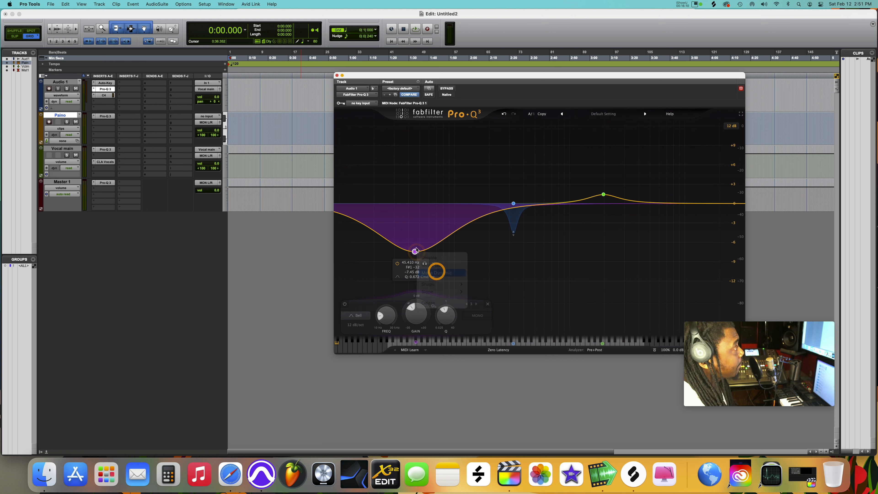
pyautogui.doubleClick(419, 309)
pyautogui.write('0')
pyautogui.press('Return')
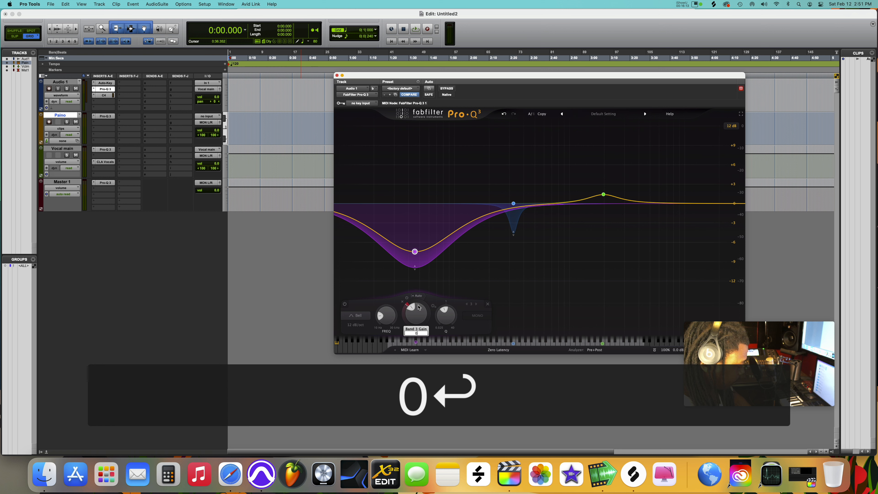
pyautogui.moveTo(414, 217); pyautogui.dragTo(409, 276)
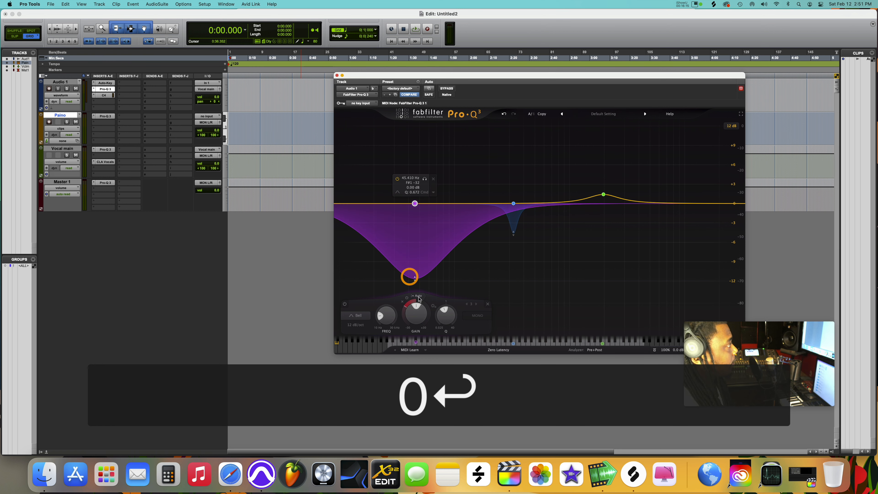
pyautogui.click(418, 297)
pyautogui.moveTo(437, 307)
pyautogui.mouseDown()
pyautogui.moveTo(437, 323)
pyautogui.moveTo(437, 314)
pyautogui.mouseUp()
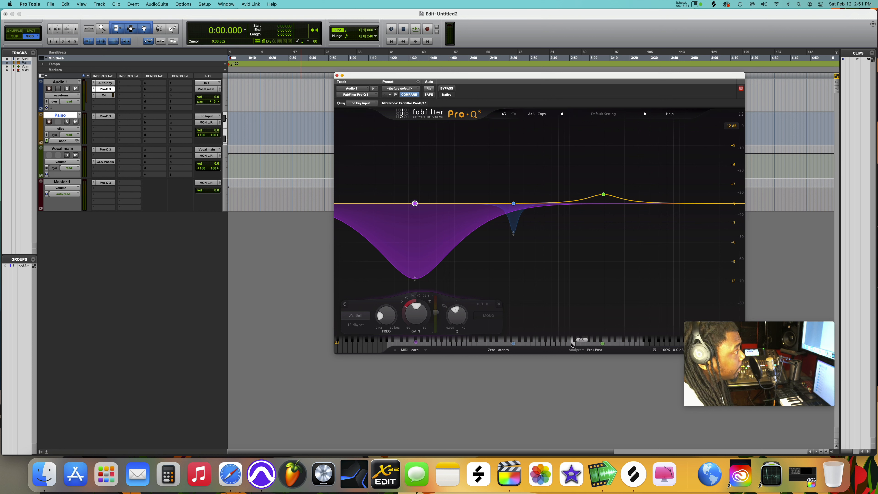
# Move the narrow blue dynamic band up to note A4 at 440 Hz and return it to E4
pyautogui.moveTo(602, 345)
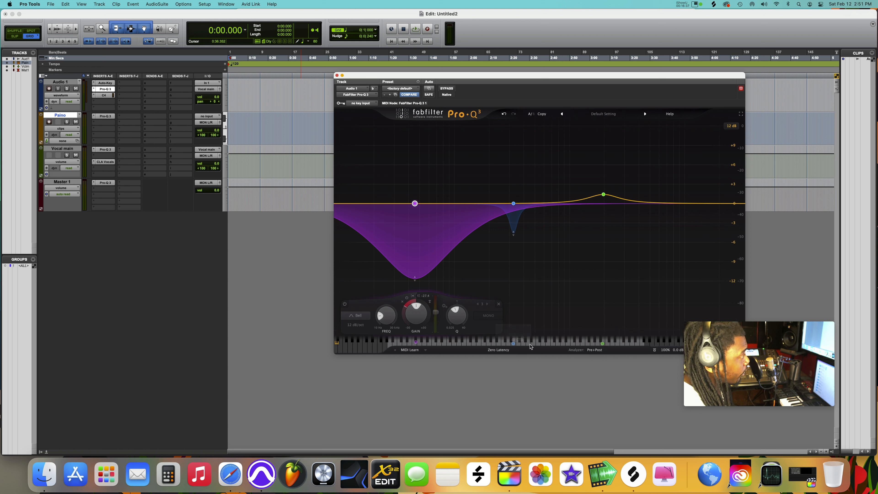
pyautogui.moveTo(514, 345)
pyautogui.moveTo(514, 344); pyautogui.dragTo(528, 344)
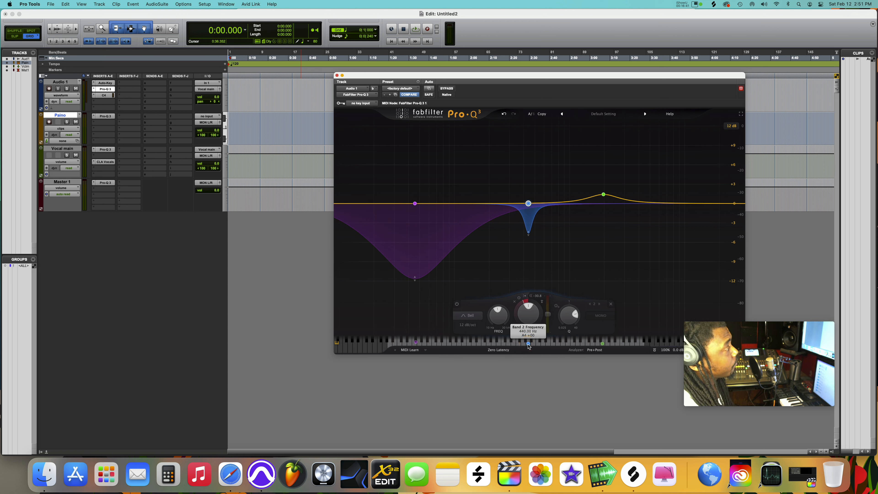
pyautogui.moveTo(528, 344); pyautogui.dragTo(514, 344)
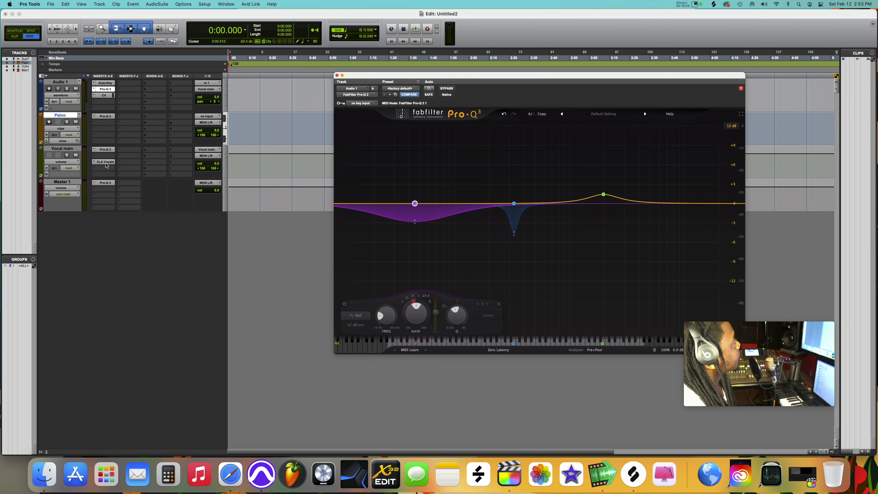
pyautogui.click(100, 188)
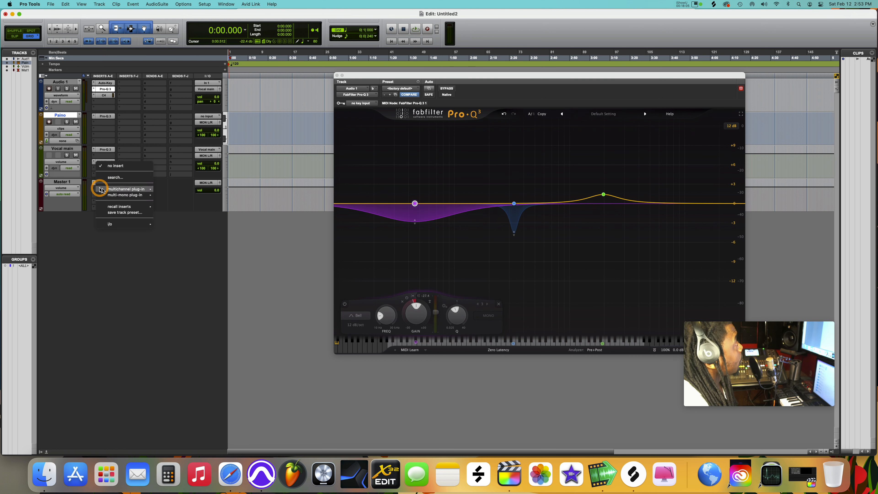
pyautogui.moveTo(133, 191)
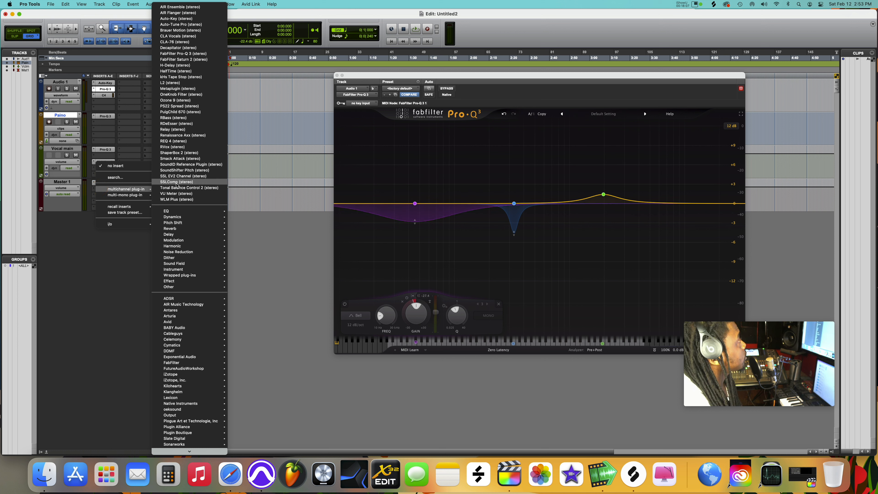
pyautogui.moveTo(188, 216)
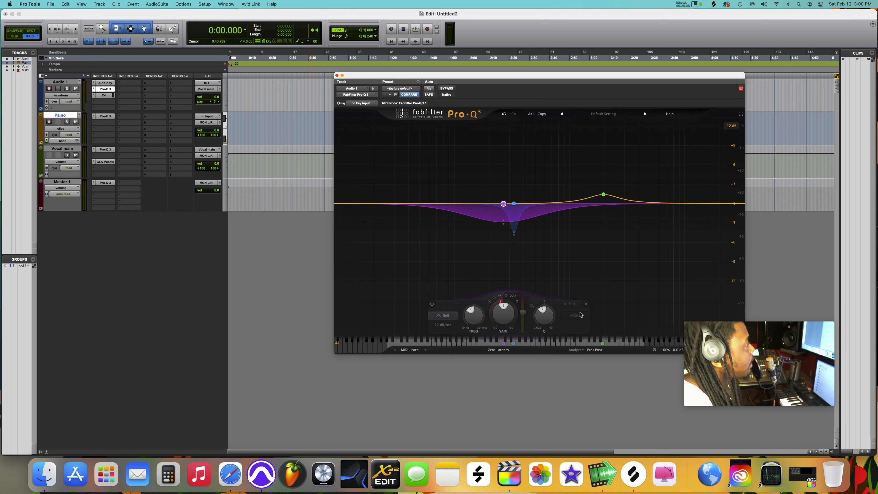
# Delete the wide purple dynamic band and the green boost band from Audio 1's EQ
pyautogui.click(586, 304)
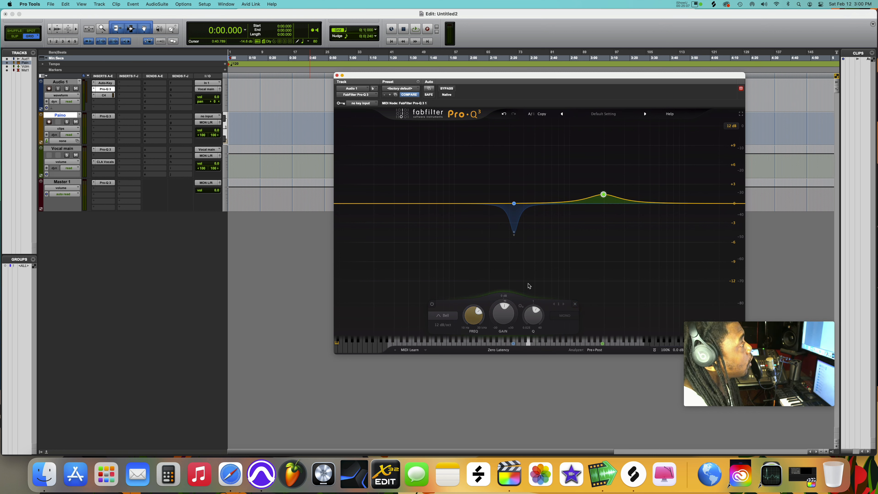
pyautogui.click(575, 305)
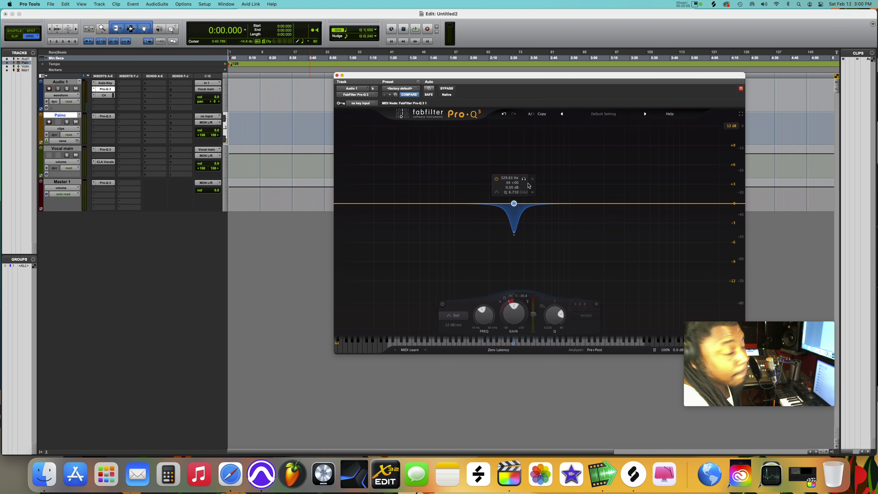